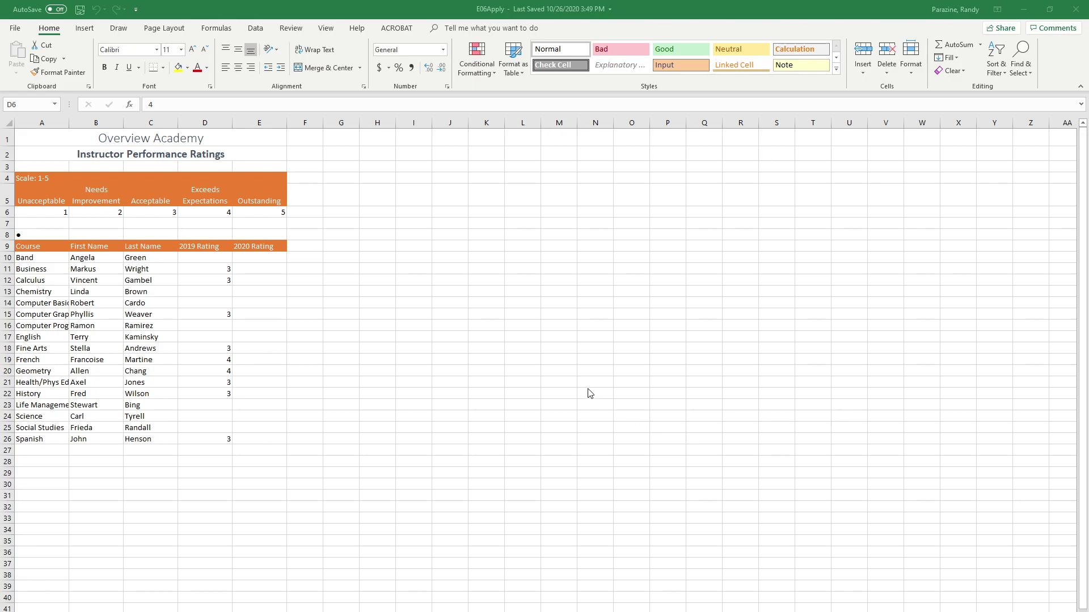
Add a header with the author's name left, current date centre, page number right, then return to Normal view
click(85, 29)
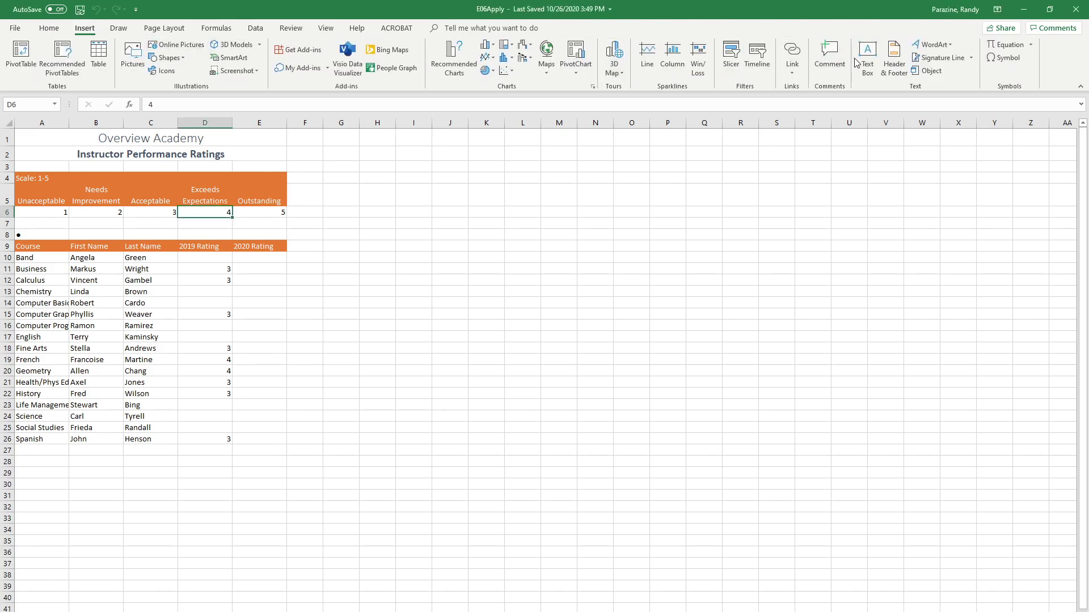
click(893, 59)
click(139, 182)
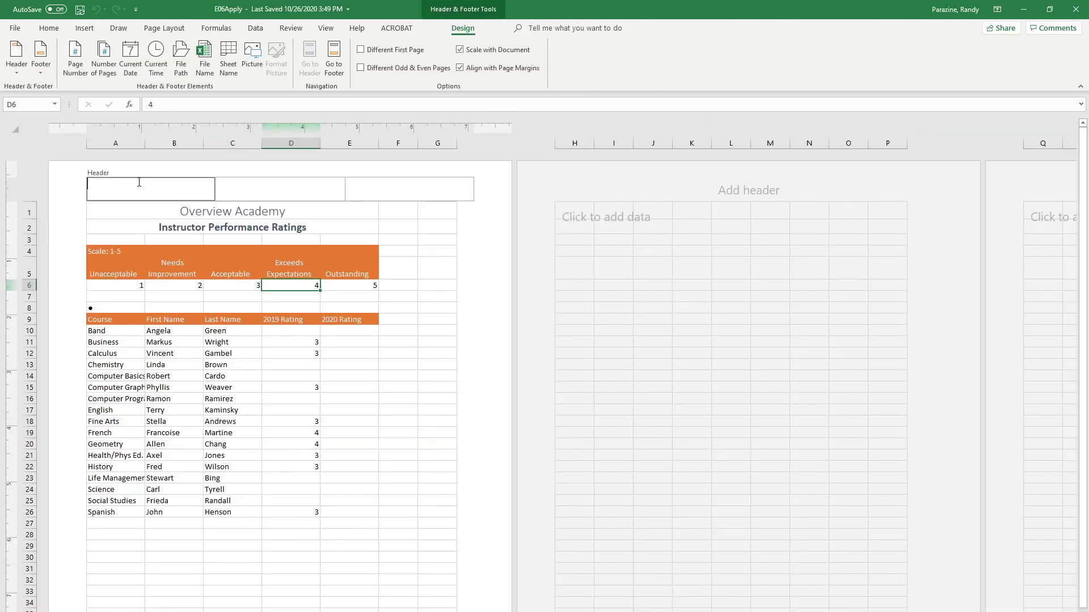
text(Randy Parazine)
key(Tab)
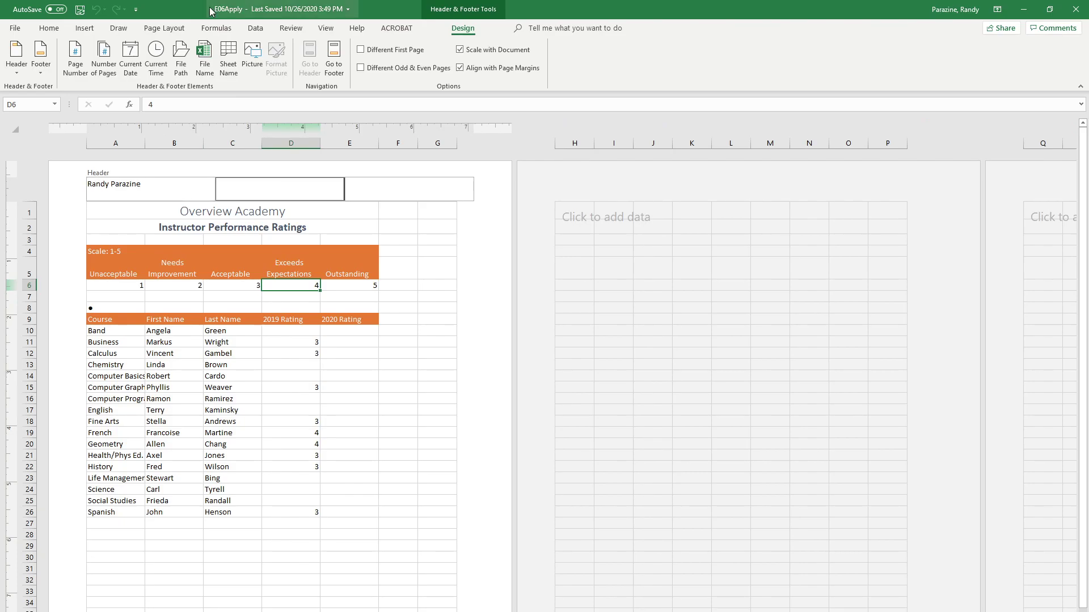
click(131, 64)
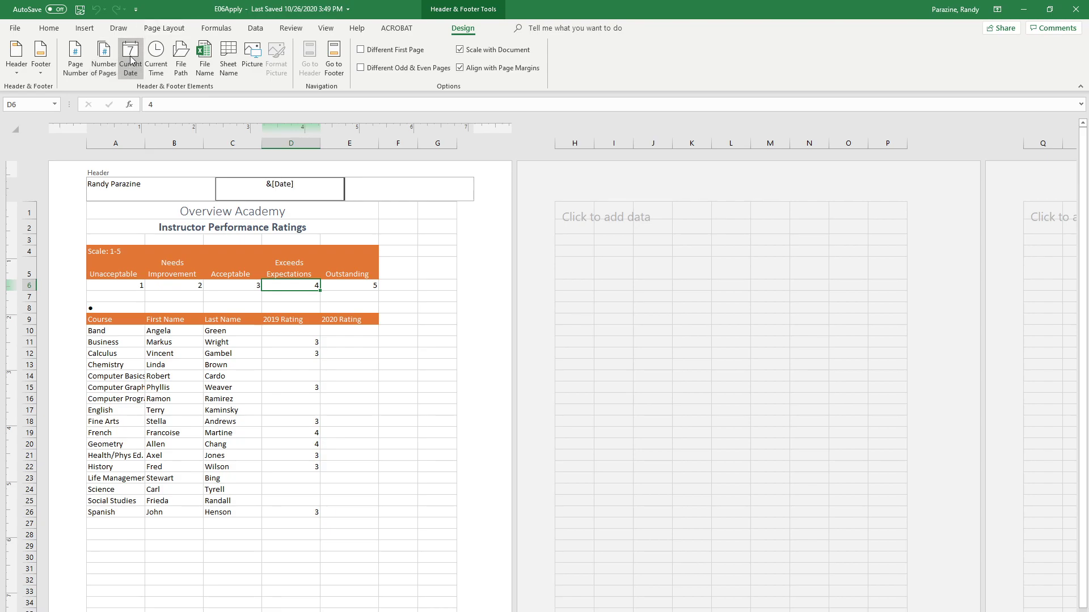
key(Tab)
click(83, 55)
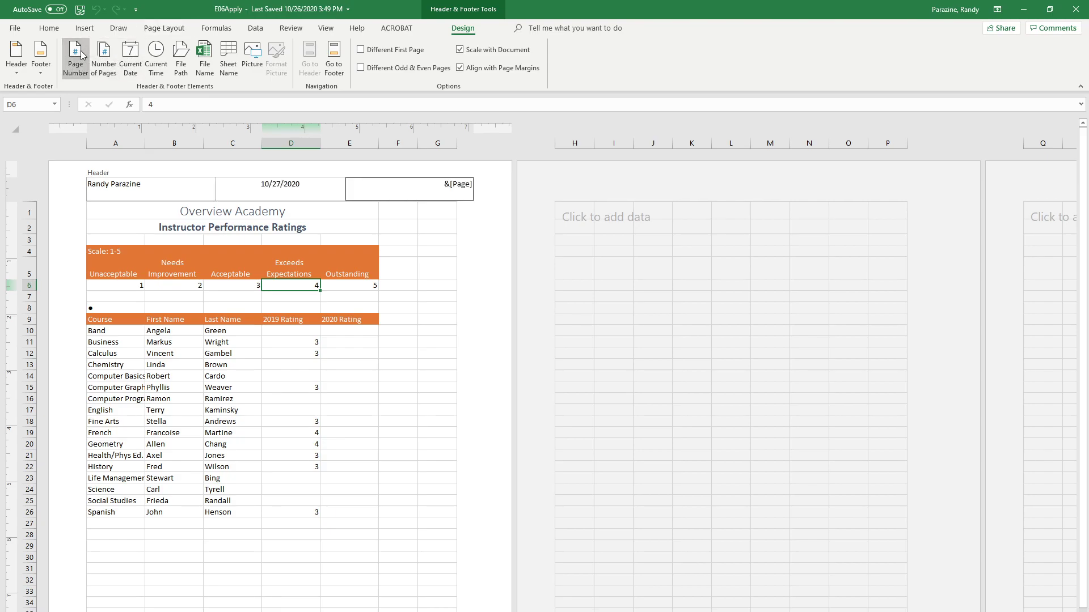
click(200, 215)
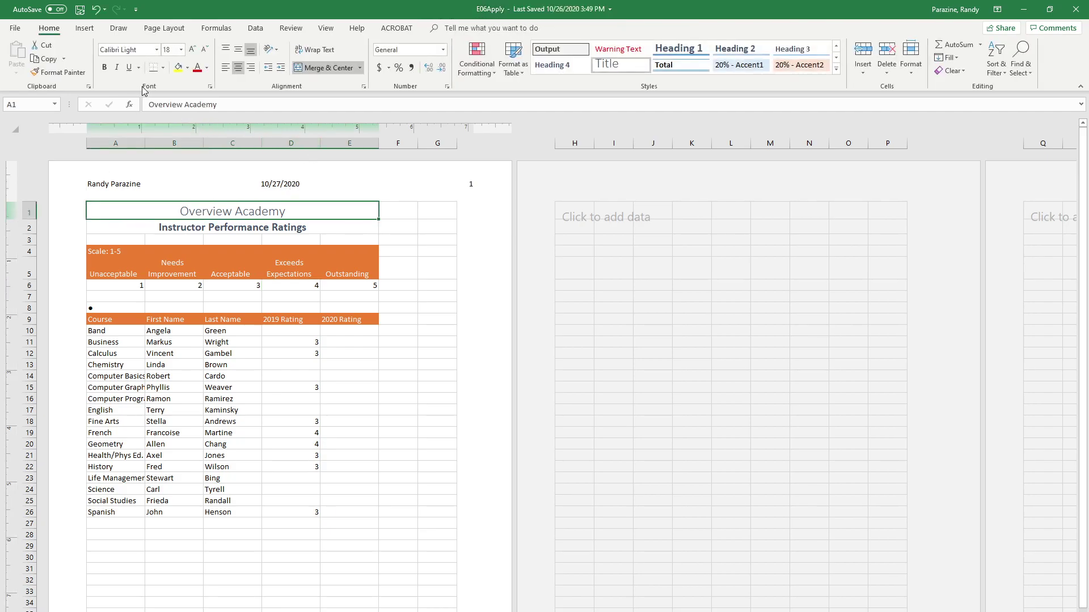
click(868, 611)
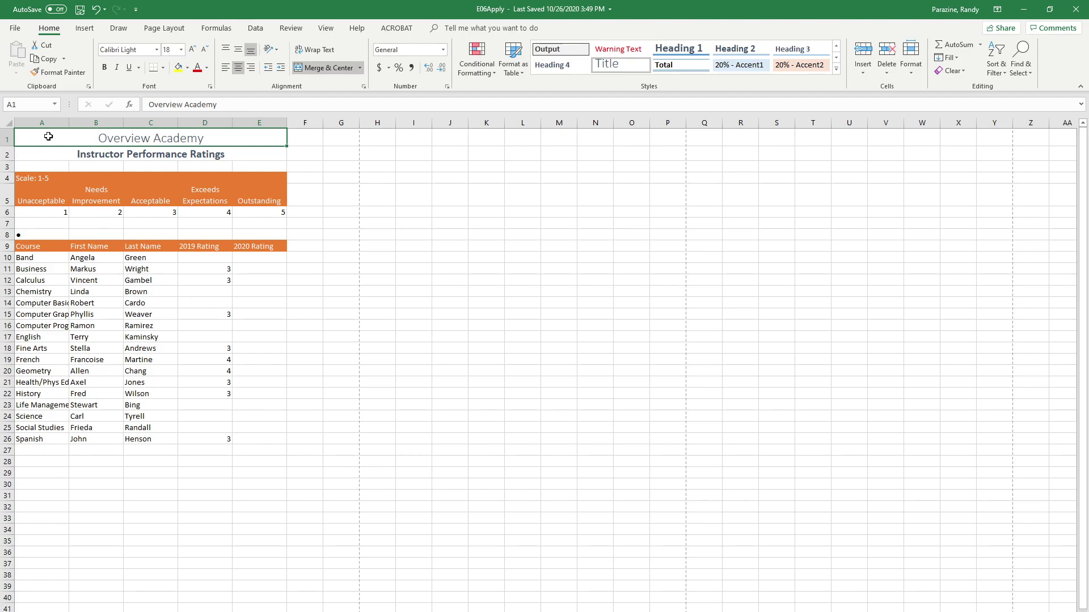
AutoFit column A's width so course names like Computer Programming show in full
click(44, 121)
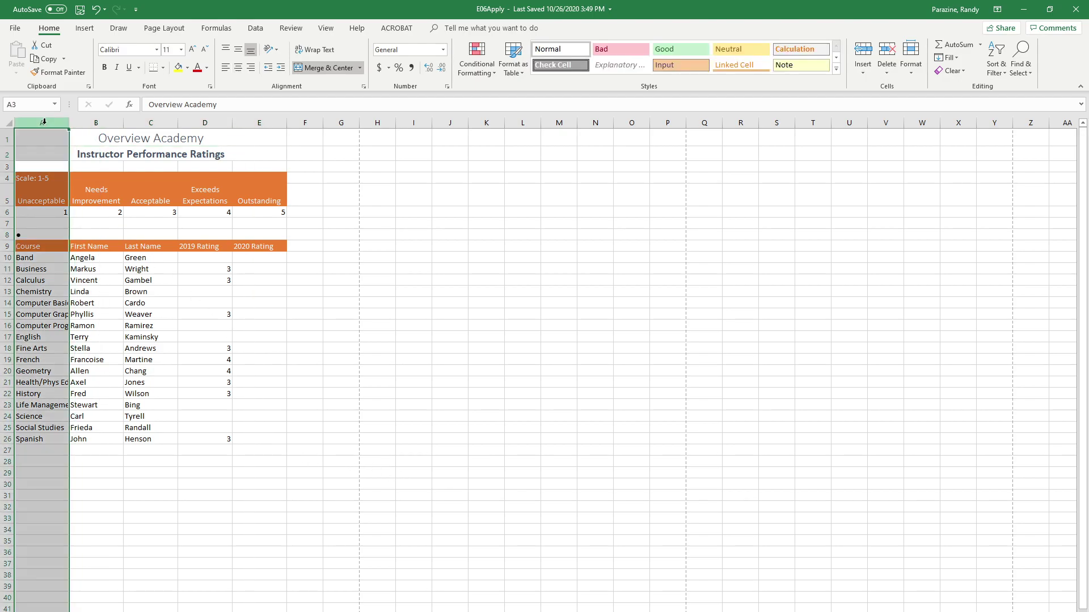
click(909, 67)
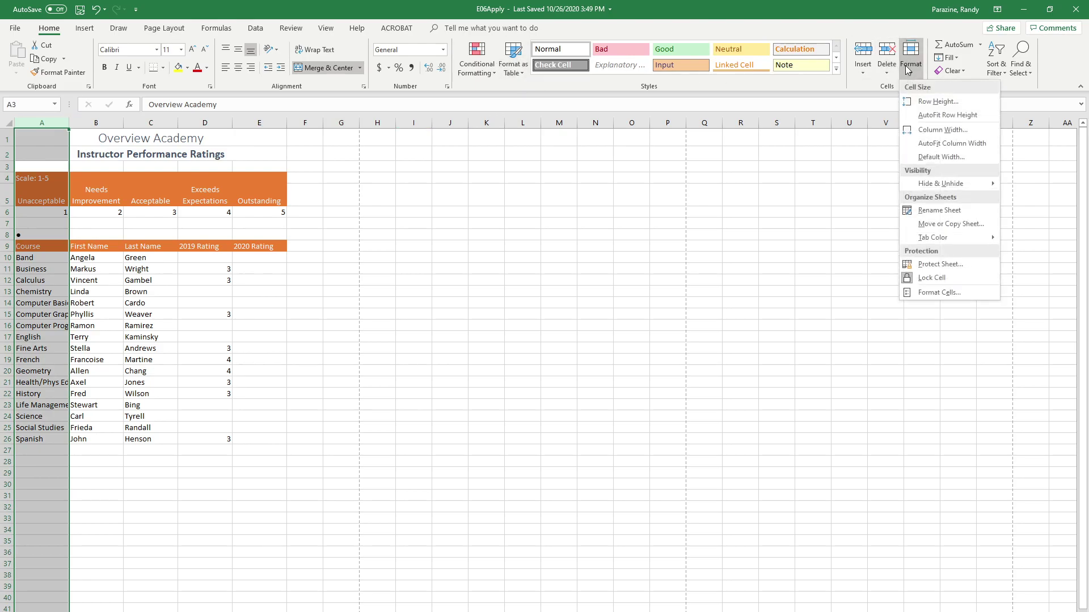
click(69, 122)
double_click(68, 121)
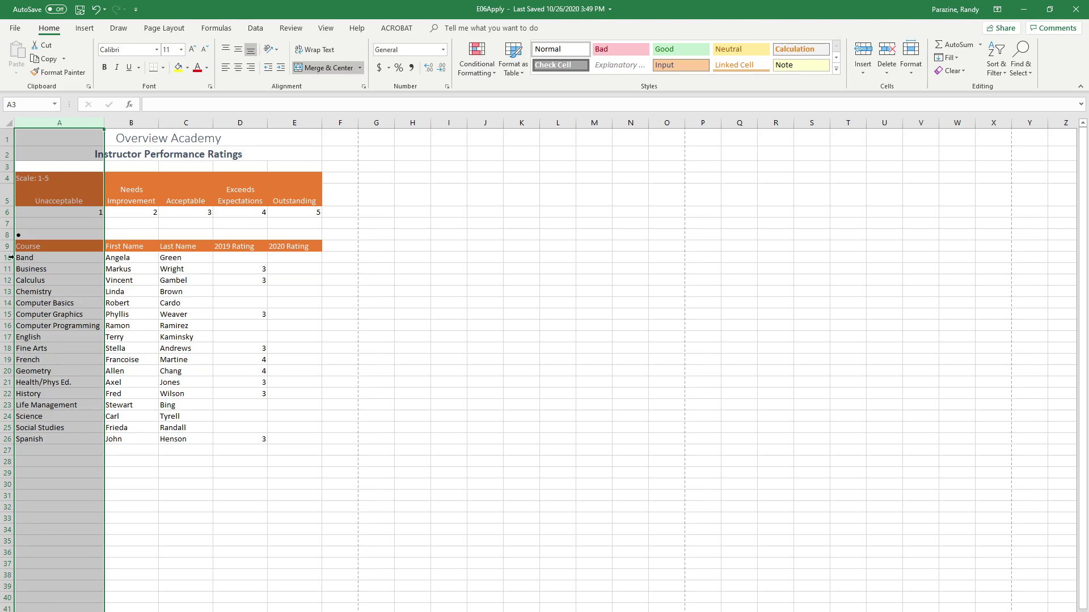
Apply Fill horizontal alignment to A8:E8 so the bullet repeats across the row
click(26, 235)
drag(26, 235, 287, 240)
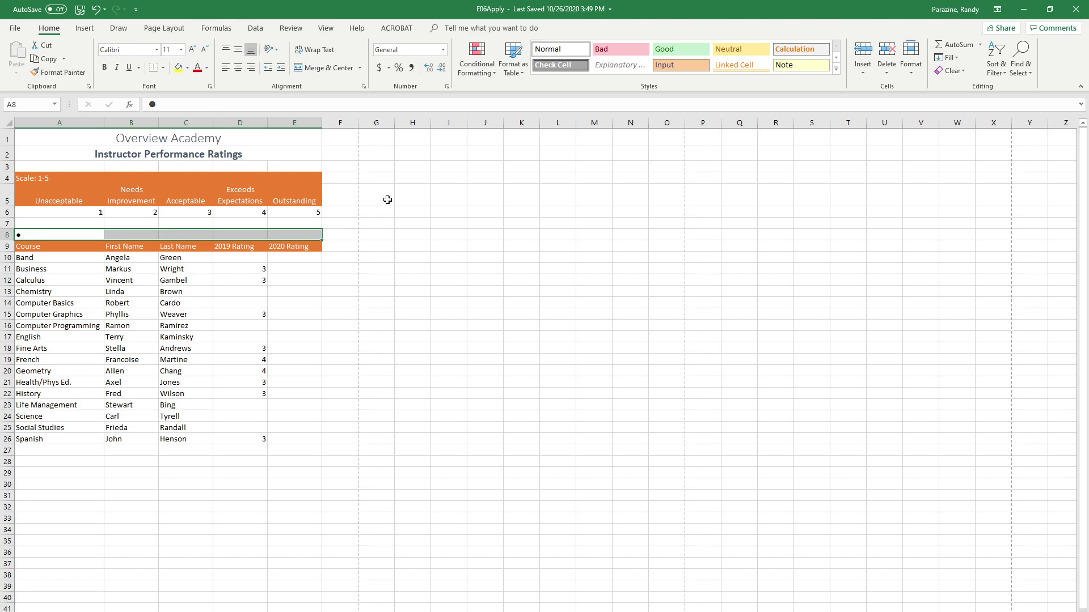
click(913, 58)
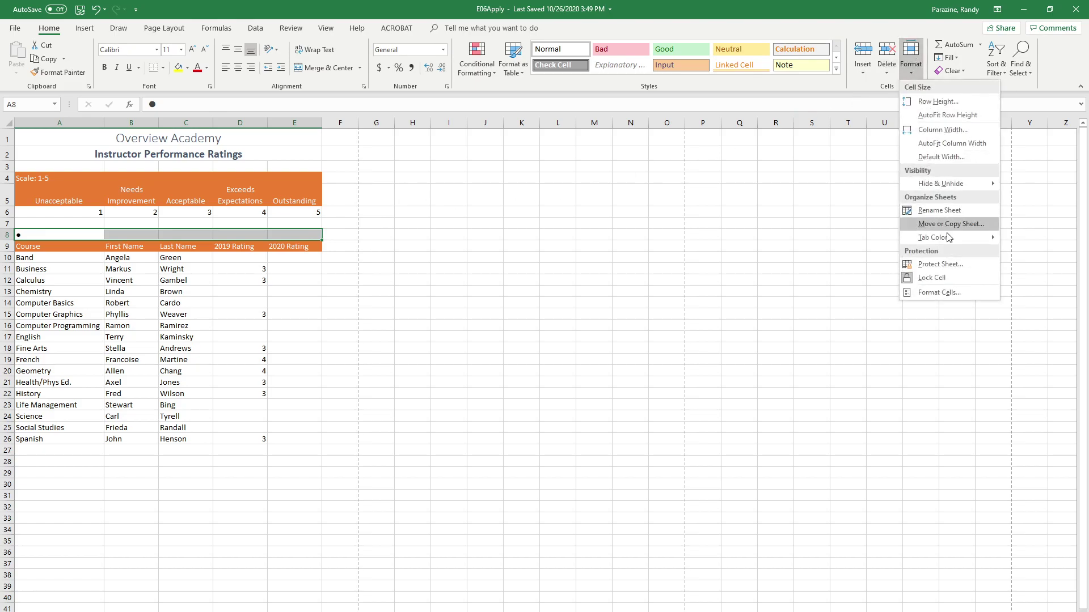
click(951, 290)
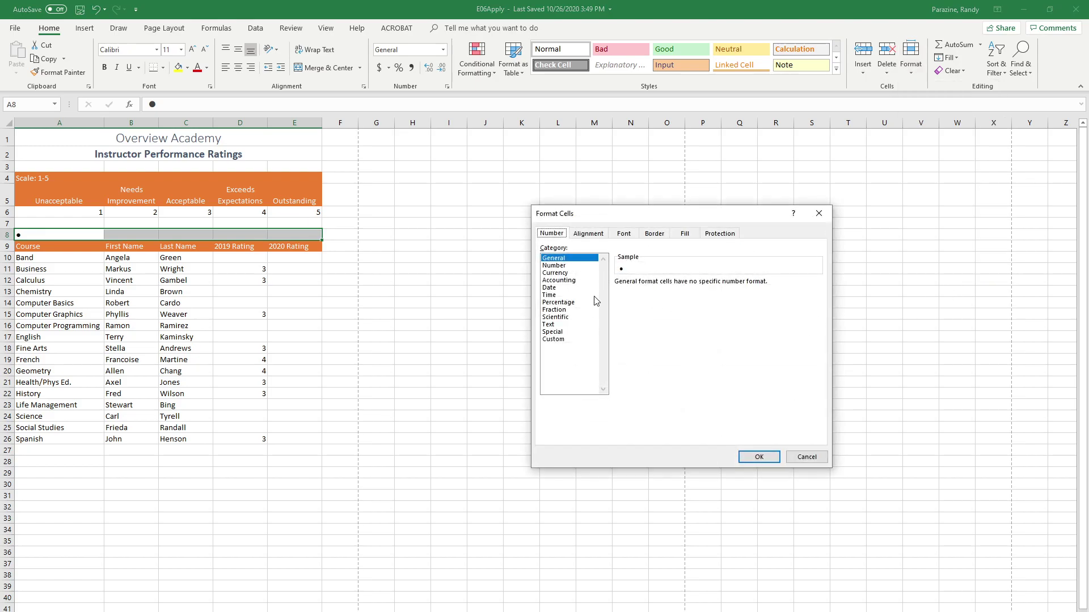
click(587, 234)
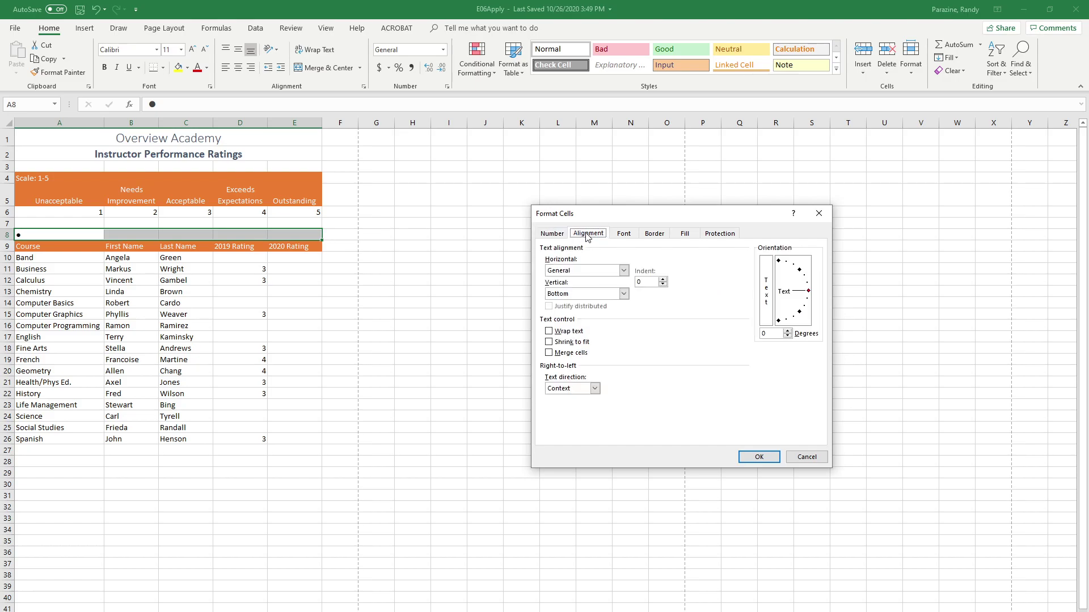
click(623, 272)
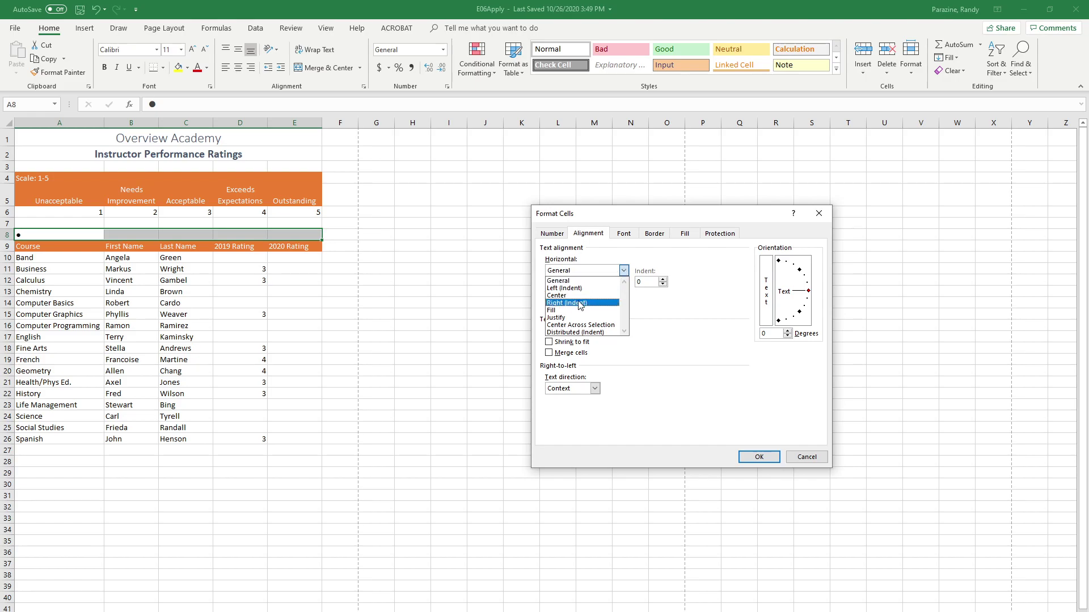
click(563, 311)
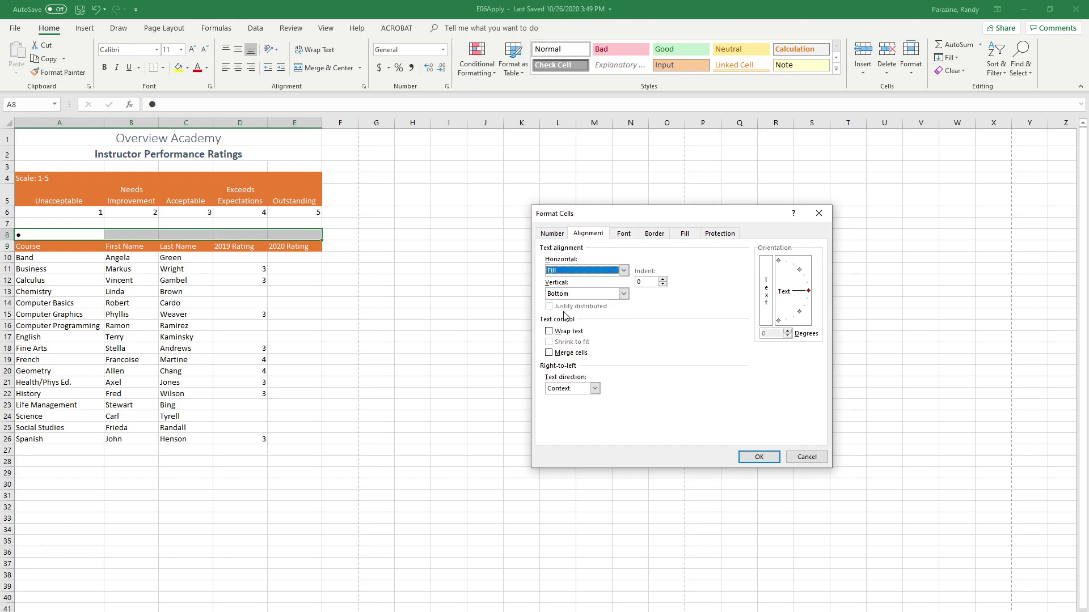
click(752, 458)
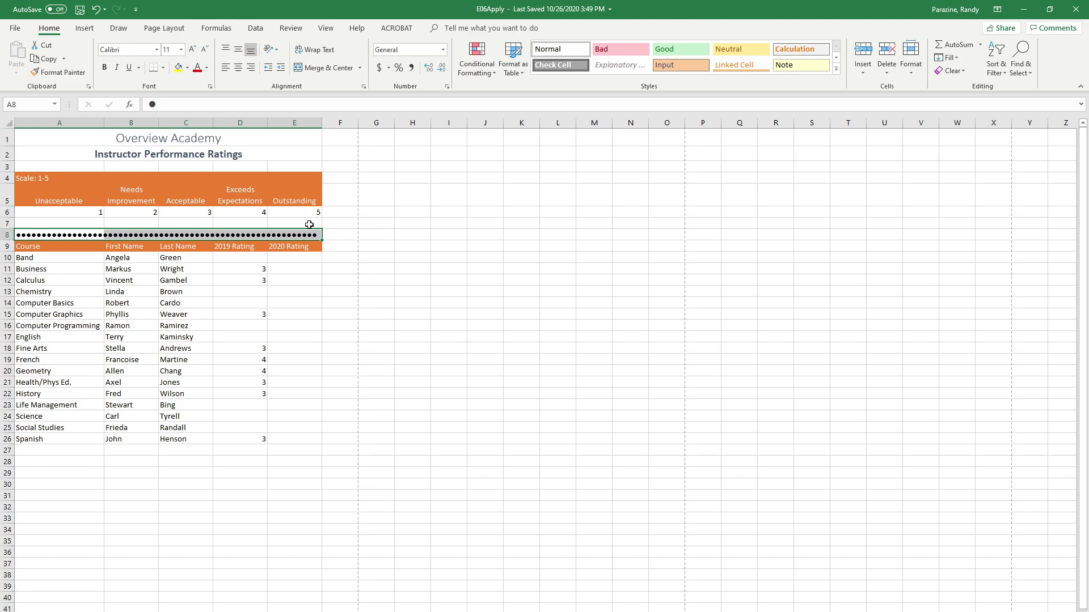
Enter 4 at once into D10, E10, E17, E18, E22, E23 and E25
click(238, 260)
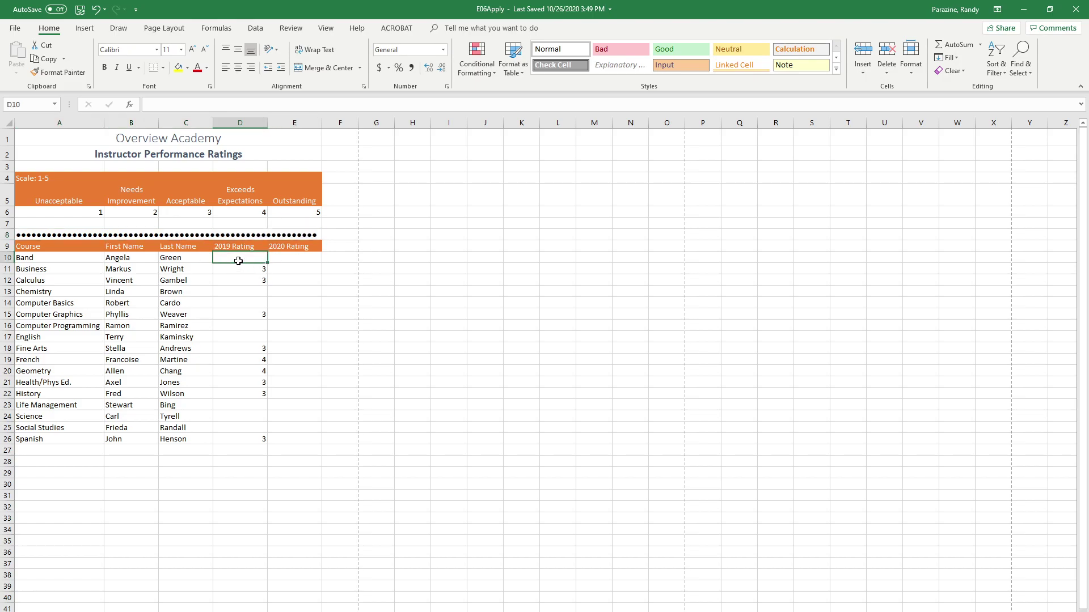
ctrl+click(289, 255)
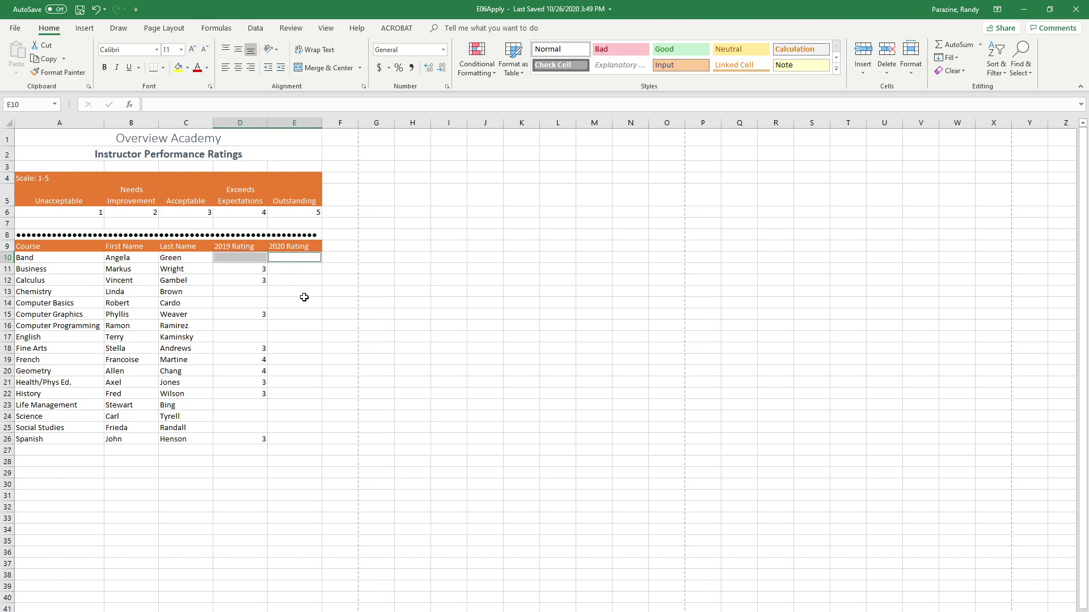
ctrl+click(285, 338)
ctrl+click(288, 349)
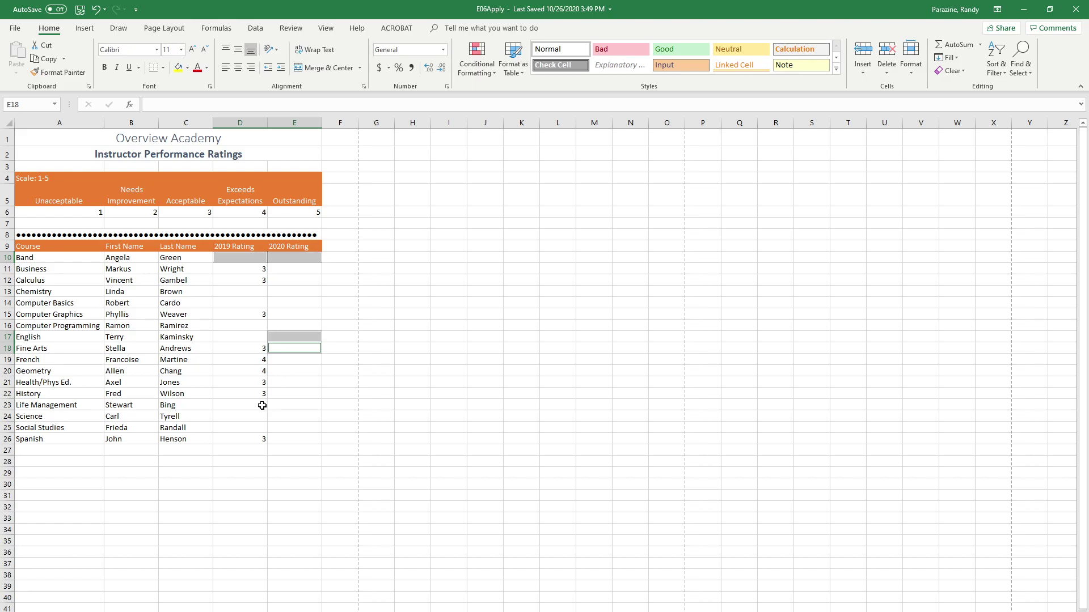
ctrl+click(286, 393)
ctrl+click(292, 406)
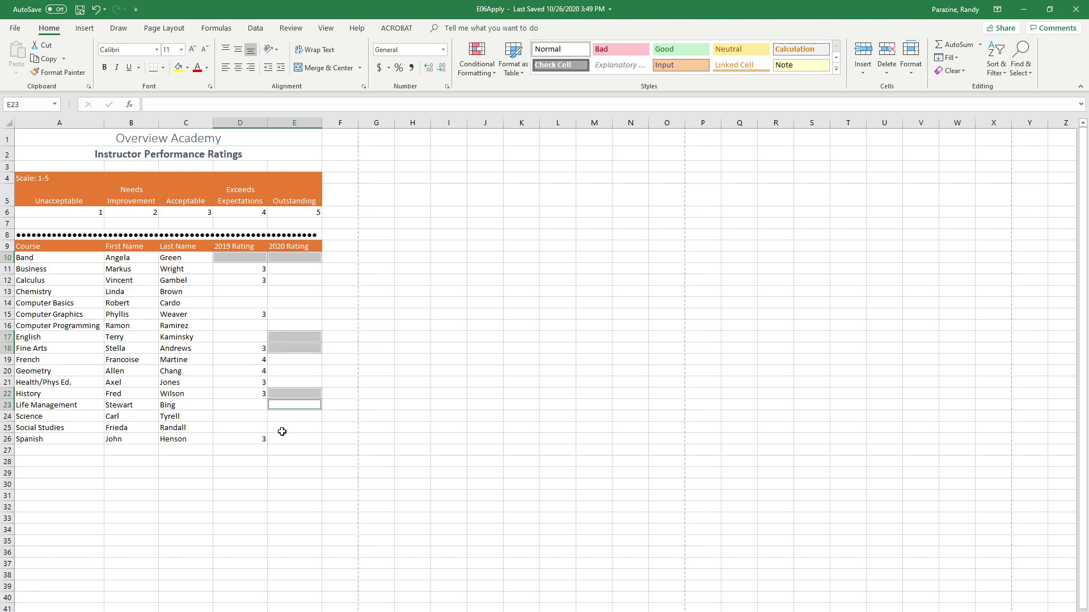
ctrl+click(291, 427)
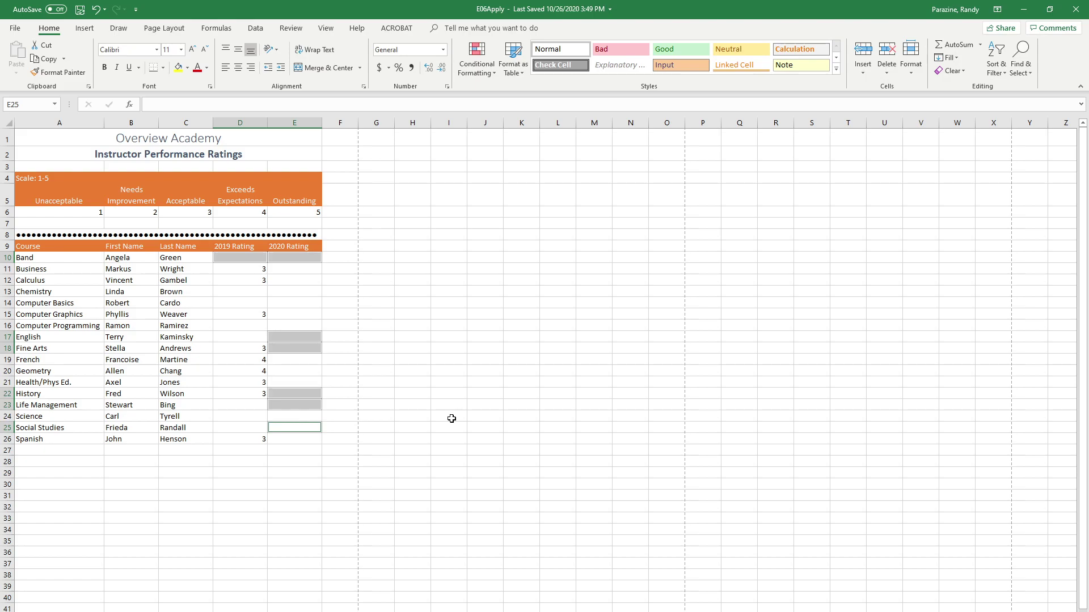
text(4)
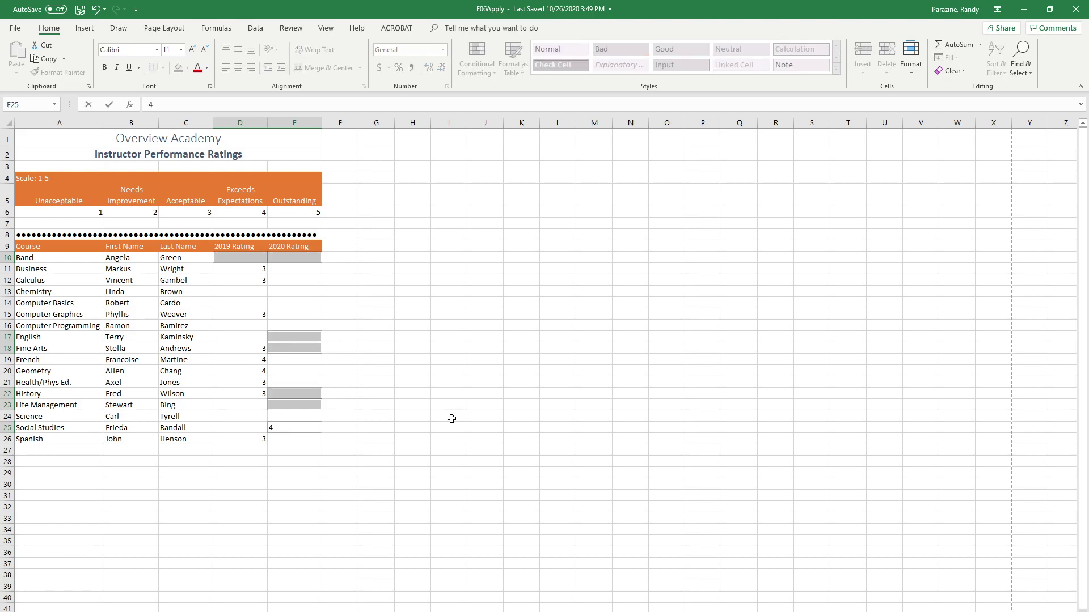
key(ctrl+Return)
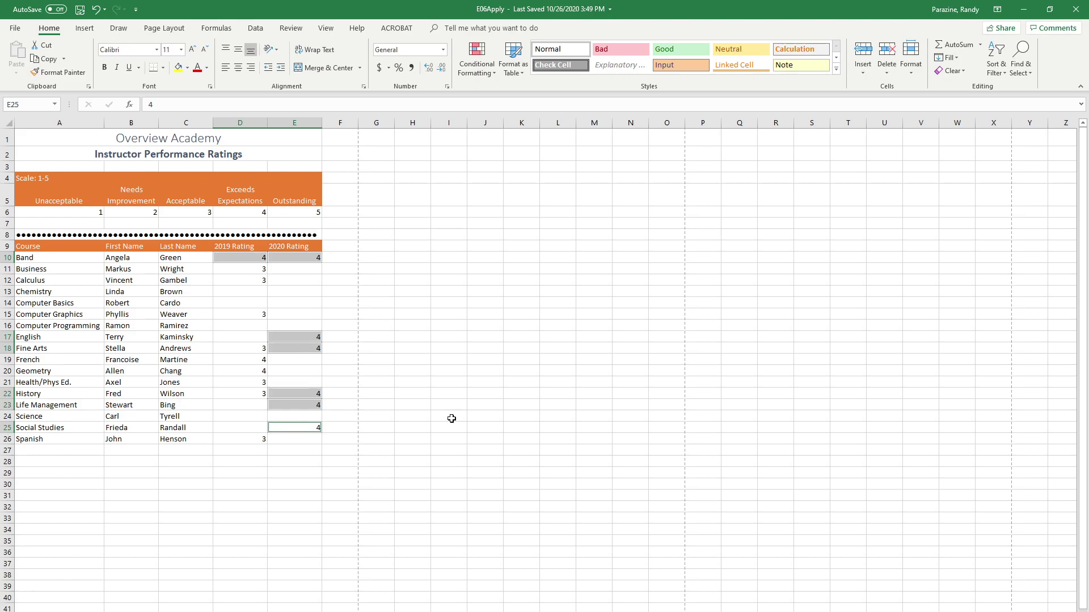
Enter 5 as Business's 2020 rating in cell E11
click(285, 271)
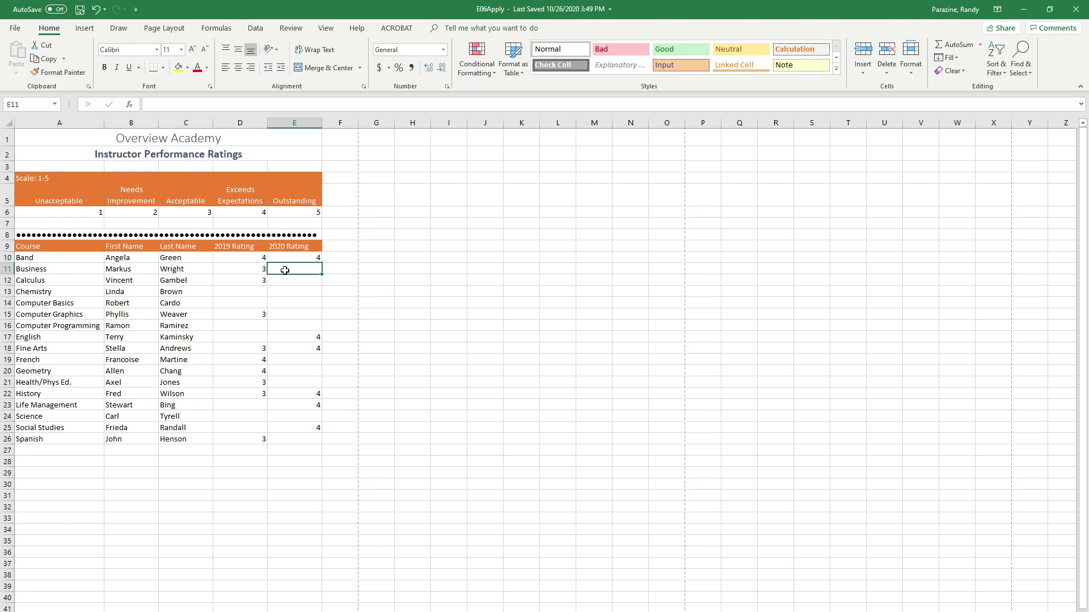
text(5)
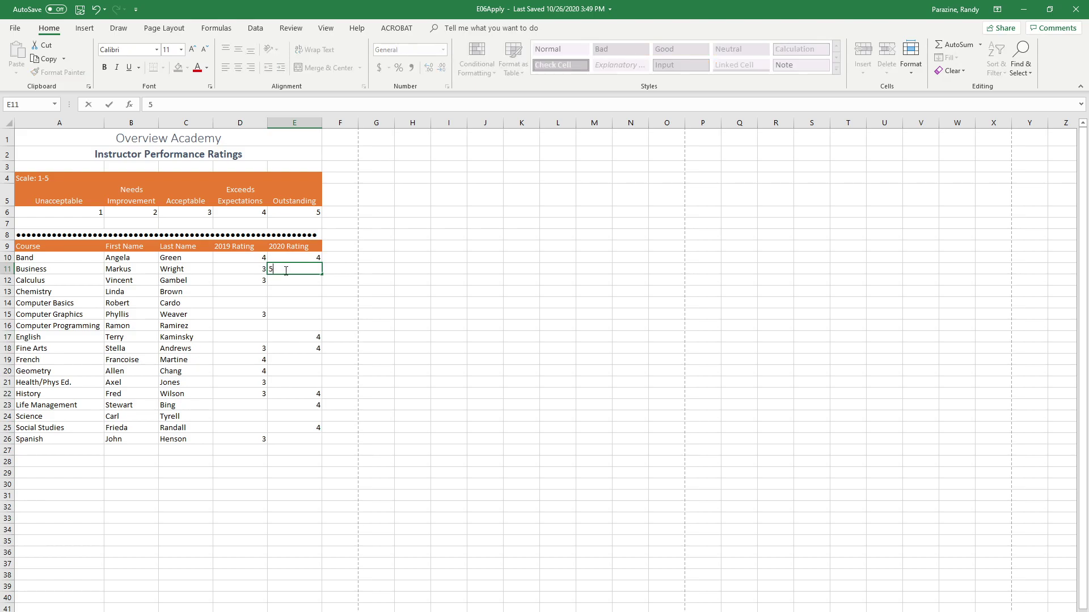
key(ctrl+Return)
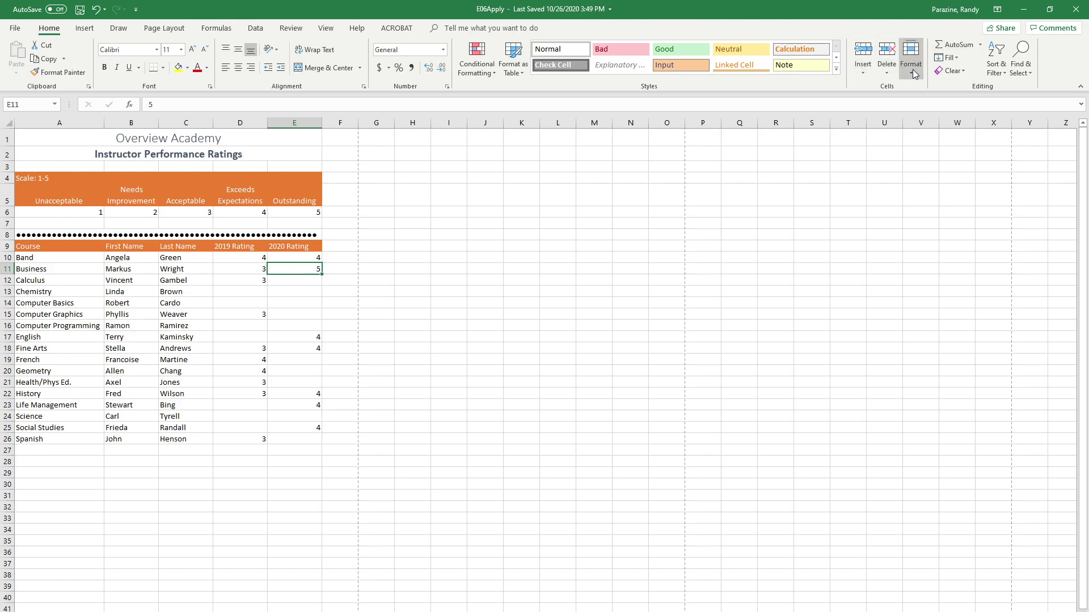
Drag the 5 in E11 down to fill E12:E14
click(946, 58)
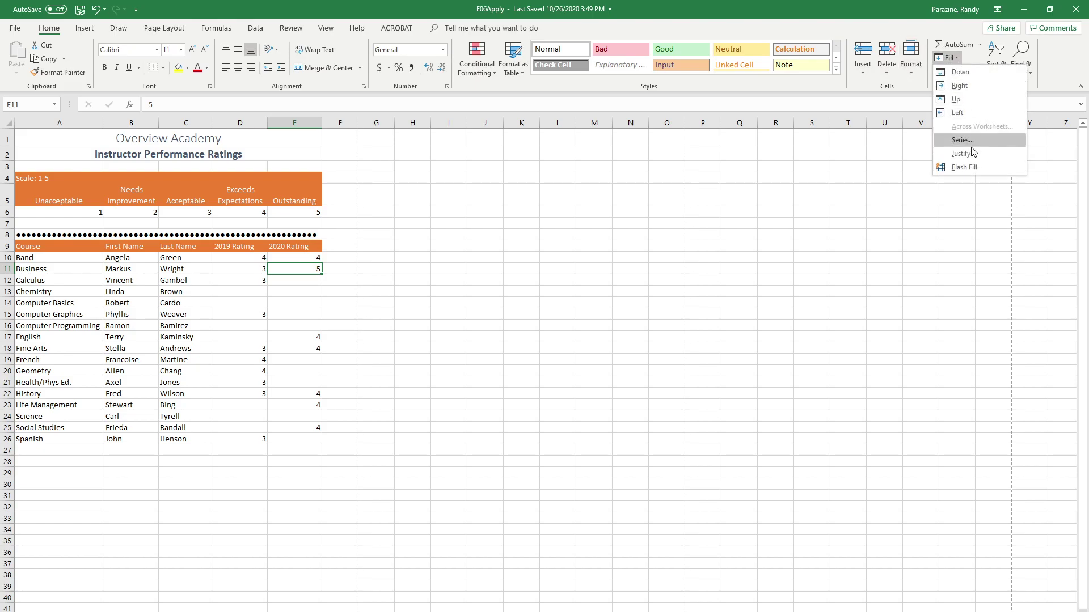
click(301, 271)
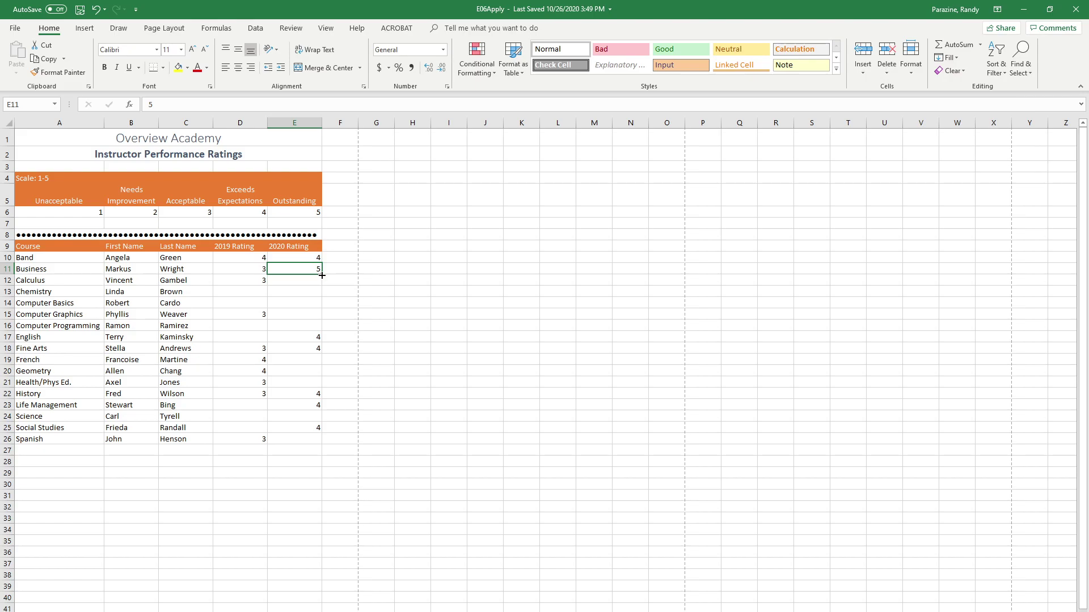
drag(322, 275, 320, 309)
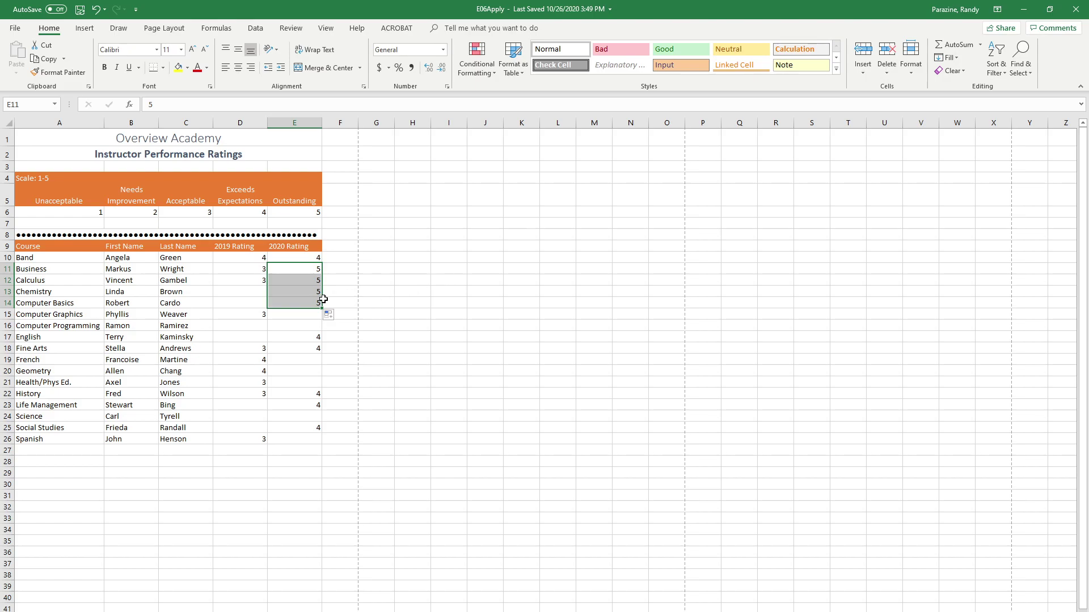
Enter 5 in D13, and enter 2 in D16 and copy it down to D17
click(244, 292)
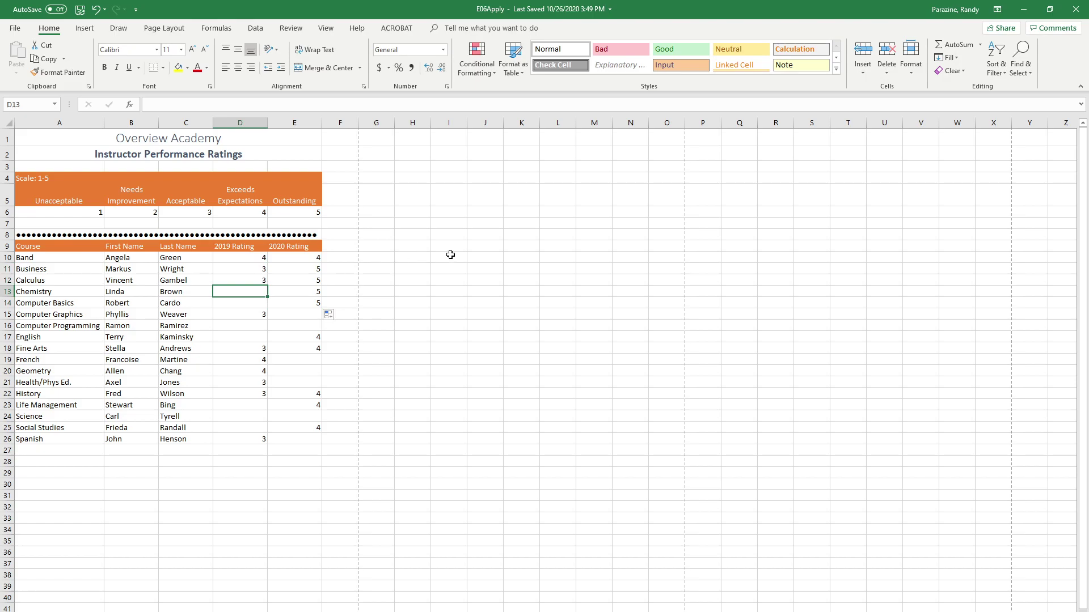
text(5)
key(Return)
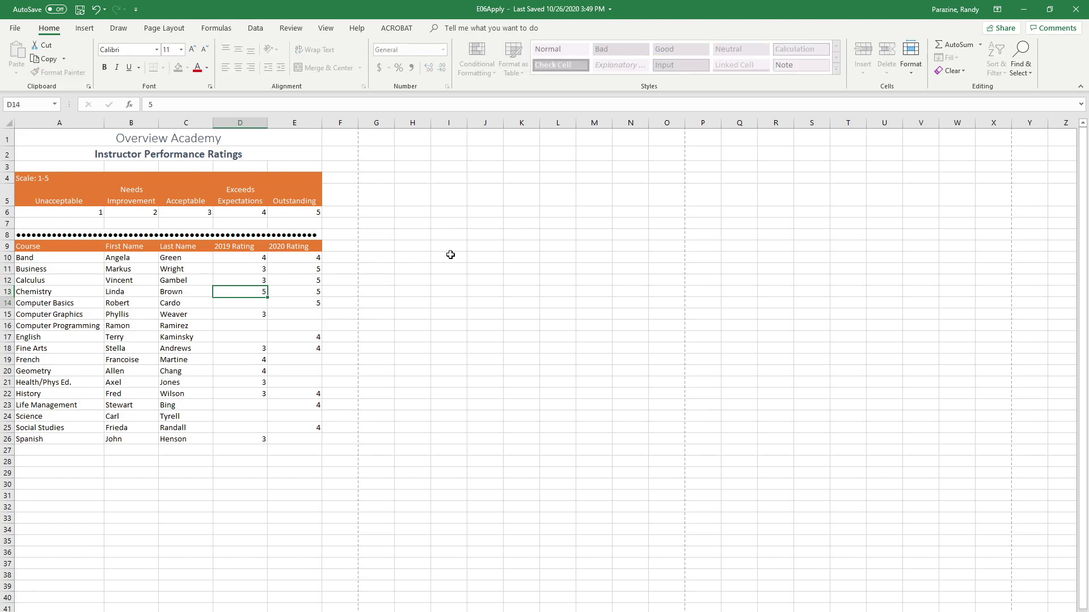
click(242, 293)
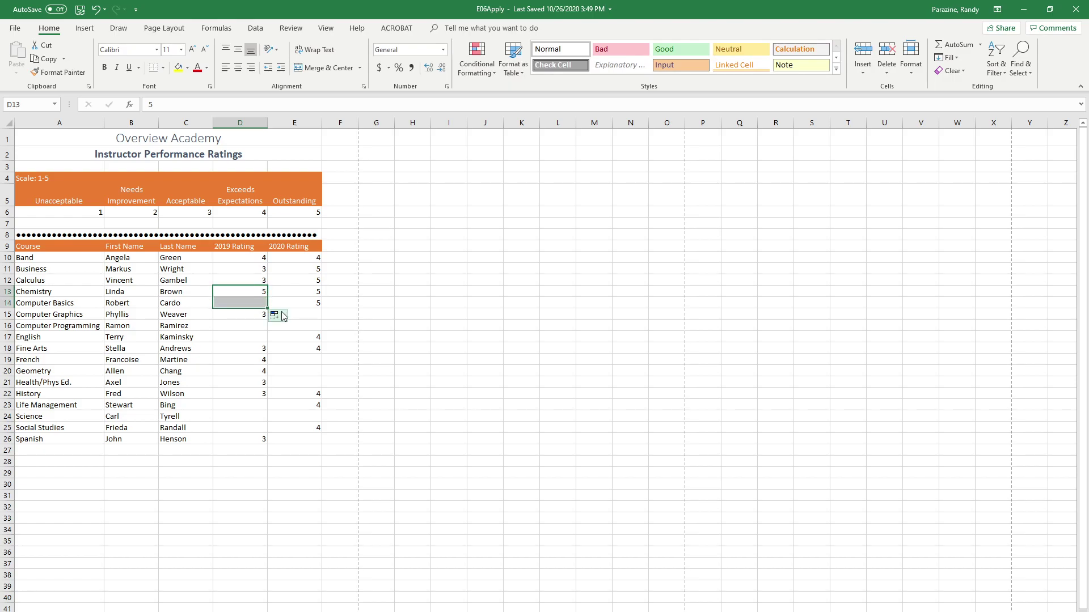
click(243, 325)
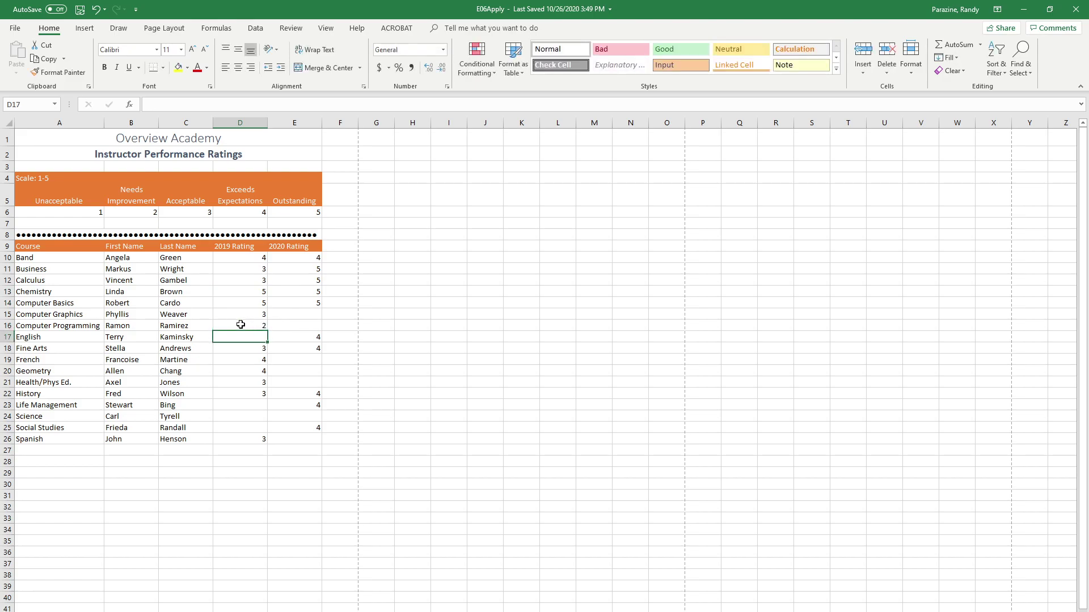
text(2)
key(Return)
click(241, 326)
drag(267, 331, 270, 340)
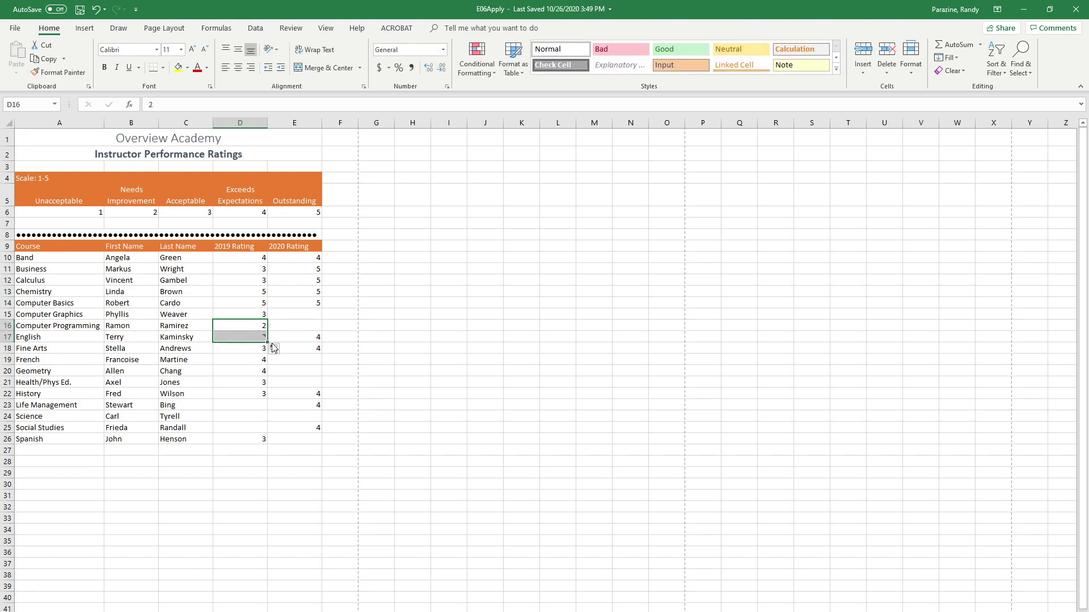
Type the 2019 ratings 5, 5 and 2 into D23, D24 and D25
click(243, 406)
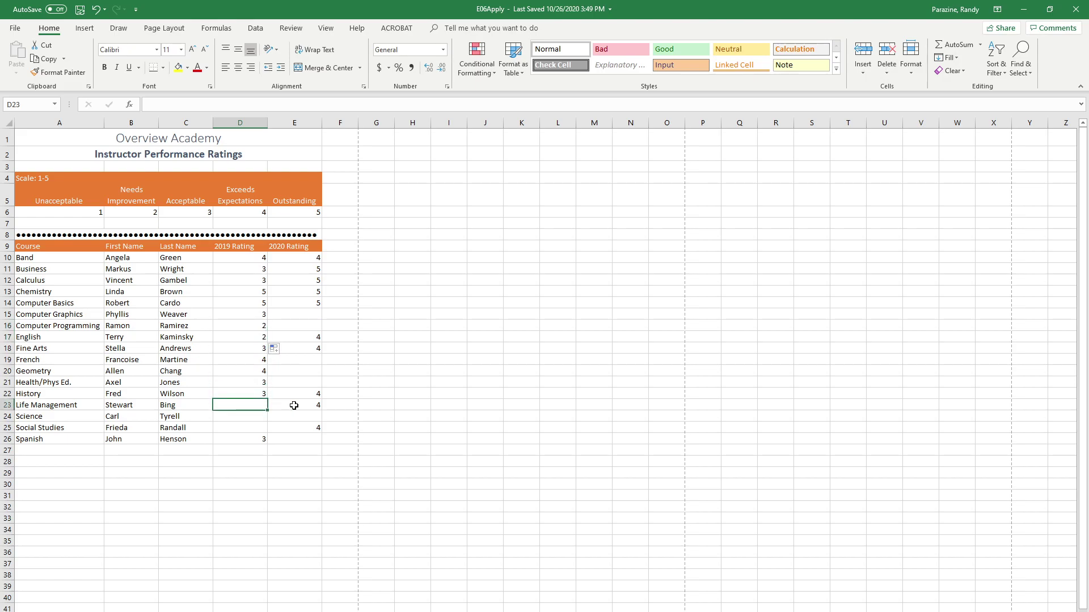
text(5)
key(Return)
text(5)
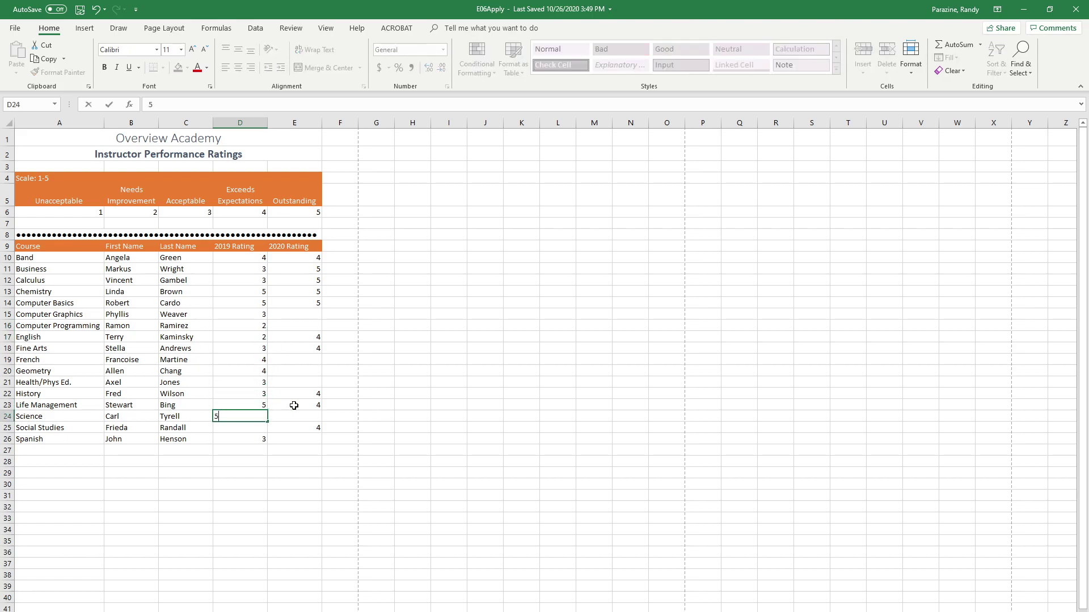
key(Return)
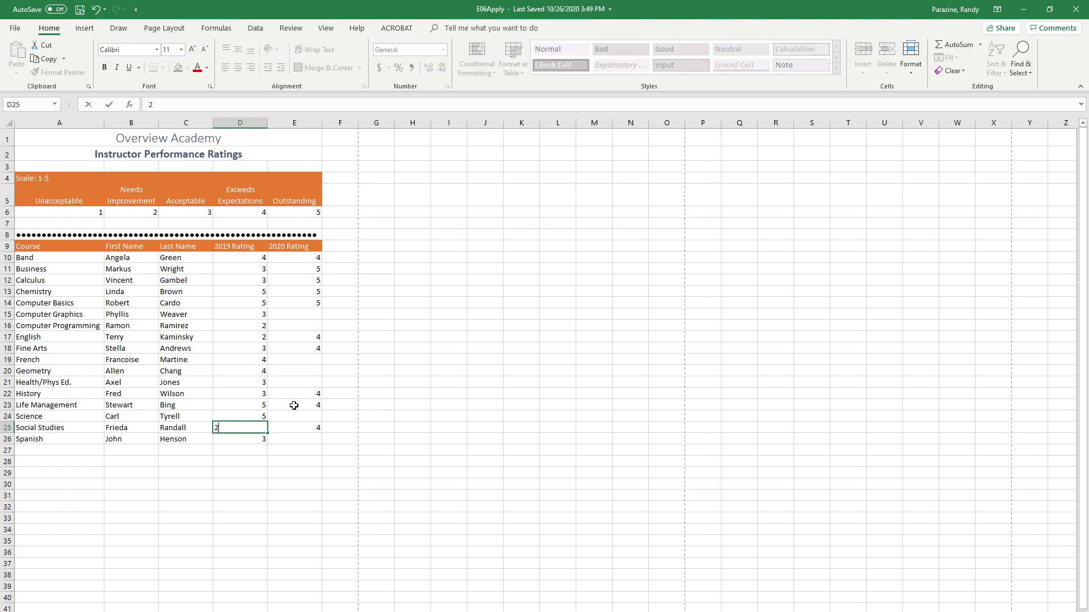
text(2)
key(Return)
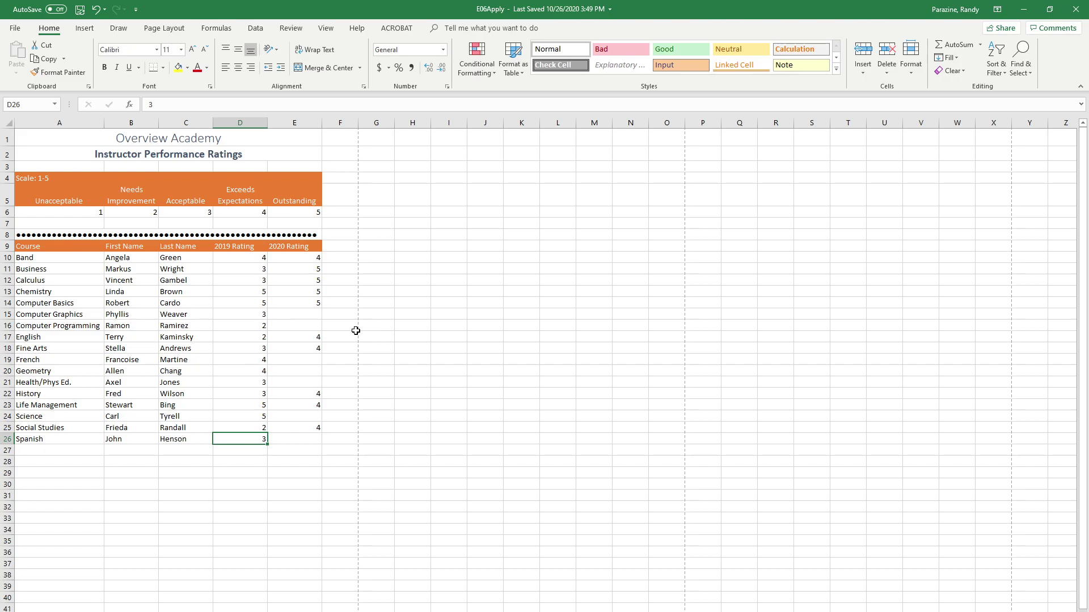
Enter 3 as the 2020 rating in E15 and E16
click(310, 314)
text(3)
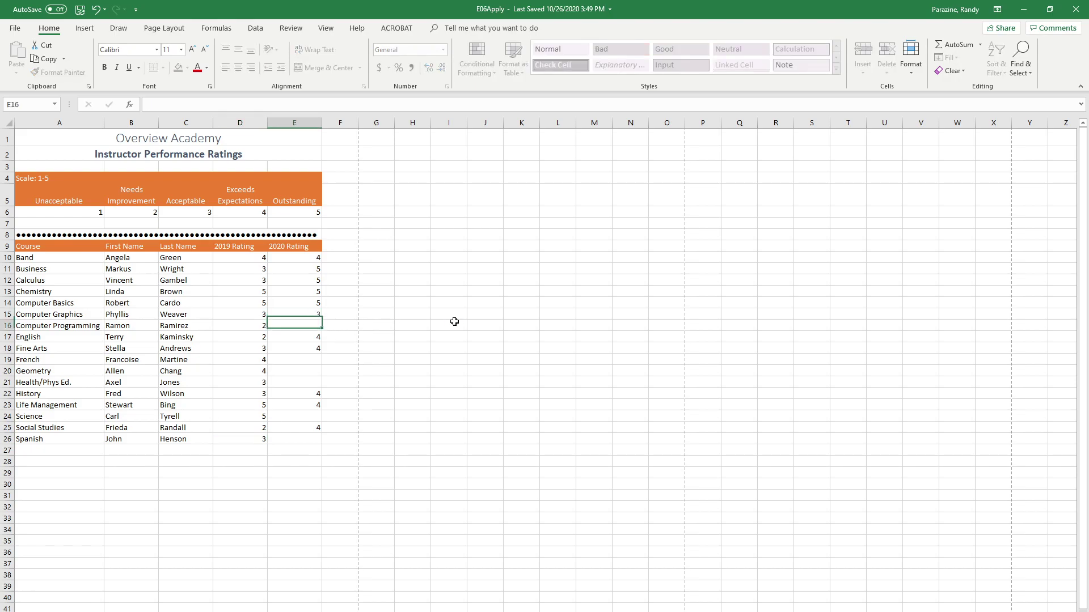
key(Return)
text(3)
key(Return)
key(Return)
key(Return)
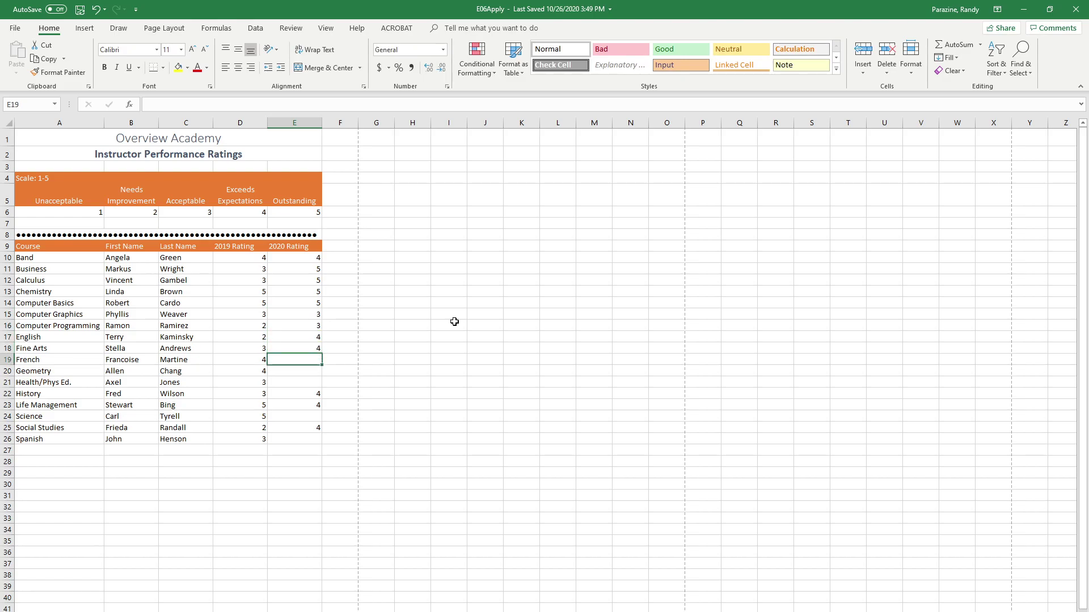
Enter 2020 ratings 5 in E19:E20, 4 in E21, 3 in E24 and 2 in E26
text(5)
key(Return)
text(5)
key(Return)
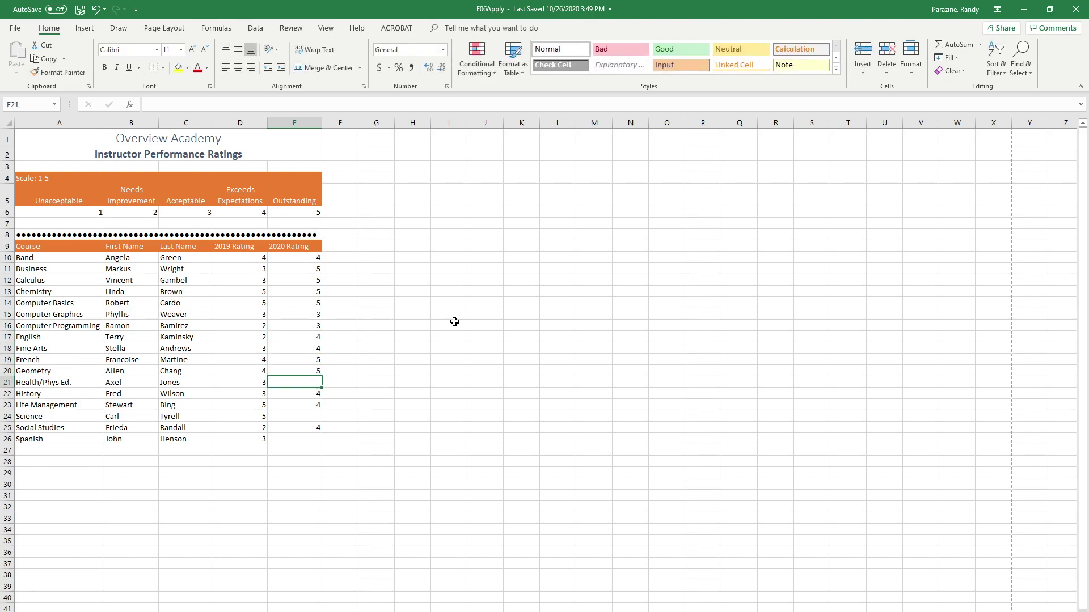
text(4)
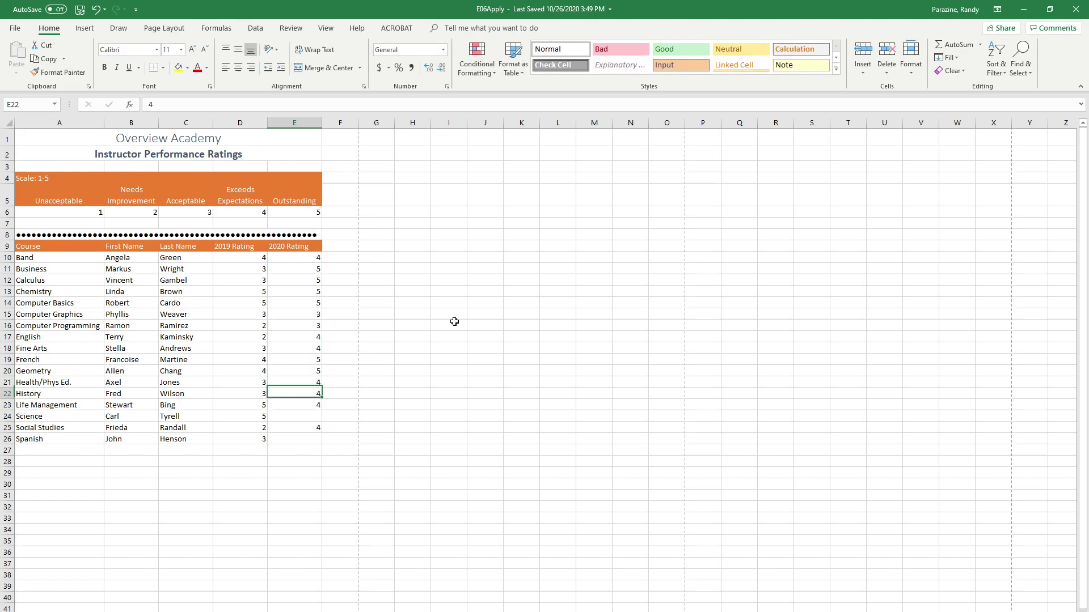
key(Return)
key(Return)
key(Return)
text(3)
key(Return)
key(Return)
text(2)
key(Return)
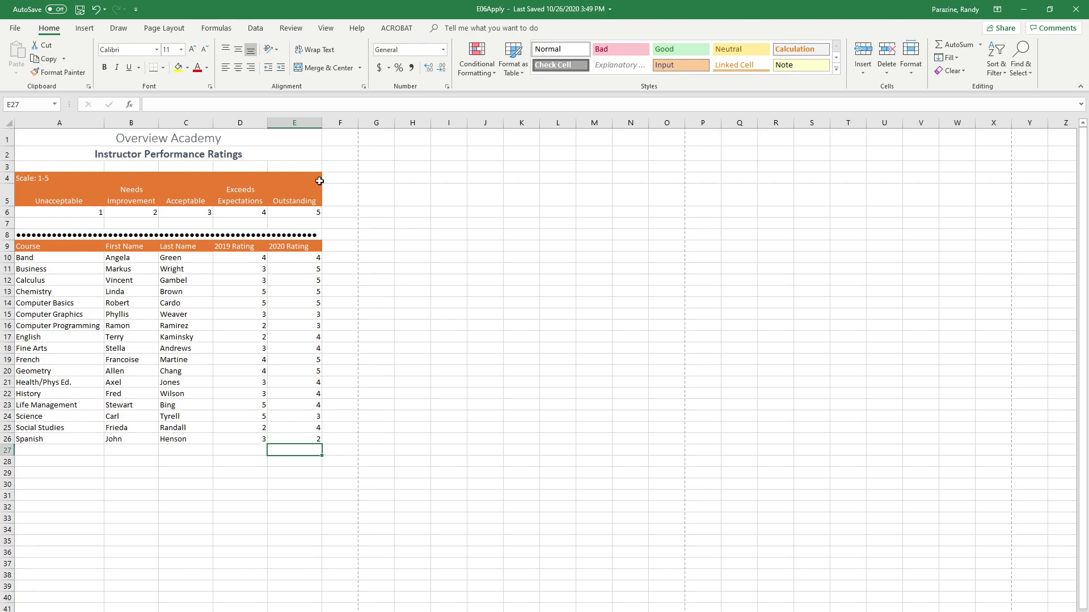
Set the print area to A1:E26 in Page Setup's Sheet settings
click(164, 28)
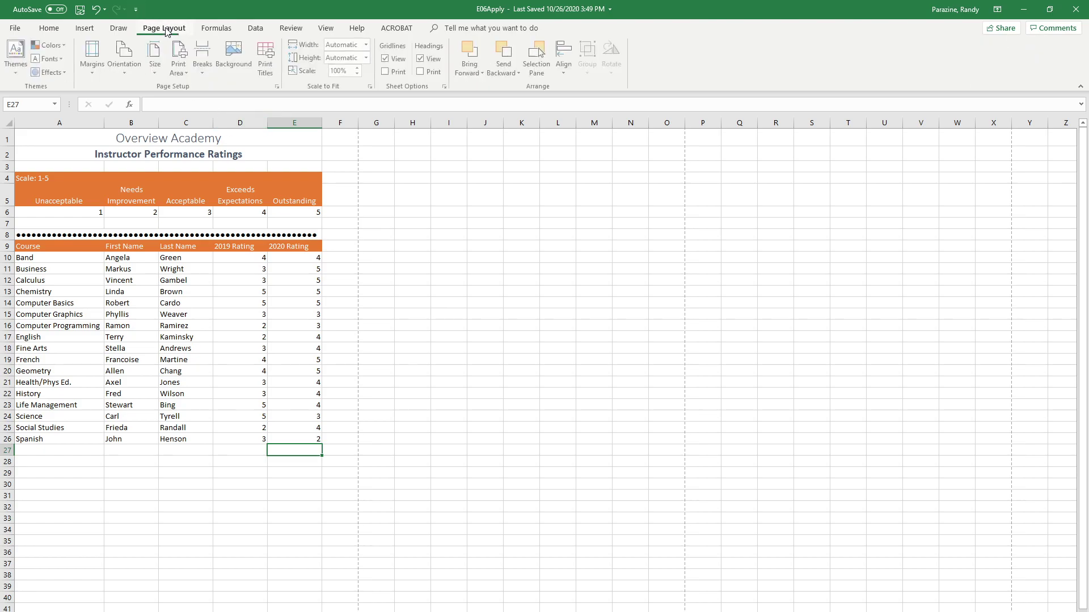
click(279, 86)
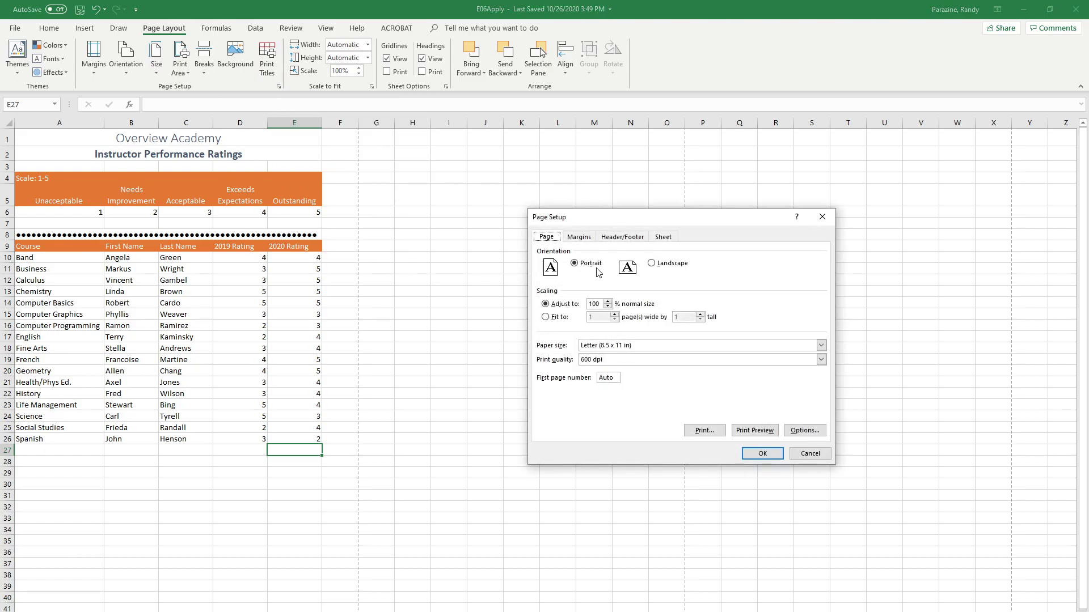
click(660, 238)
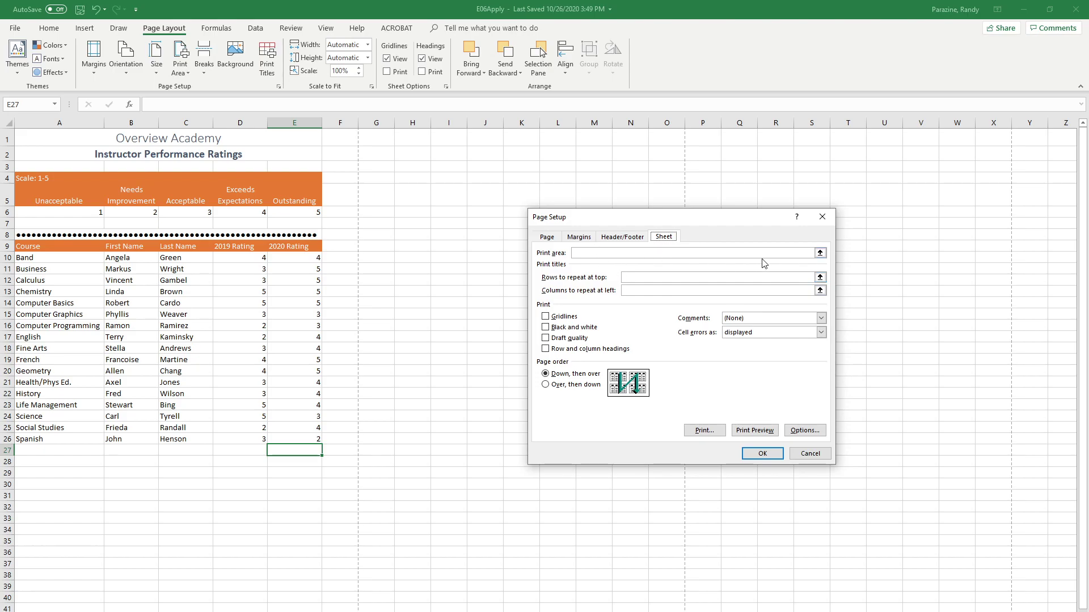
click(819, 253)
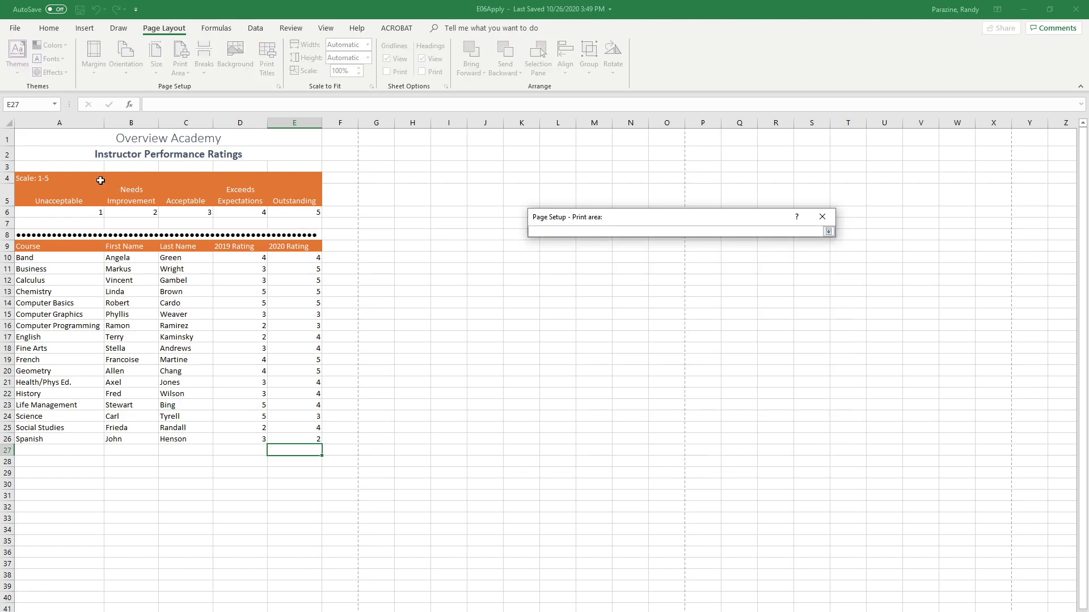
drag(33, 141, 289, 436)
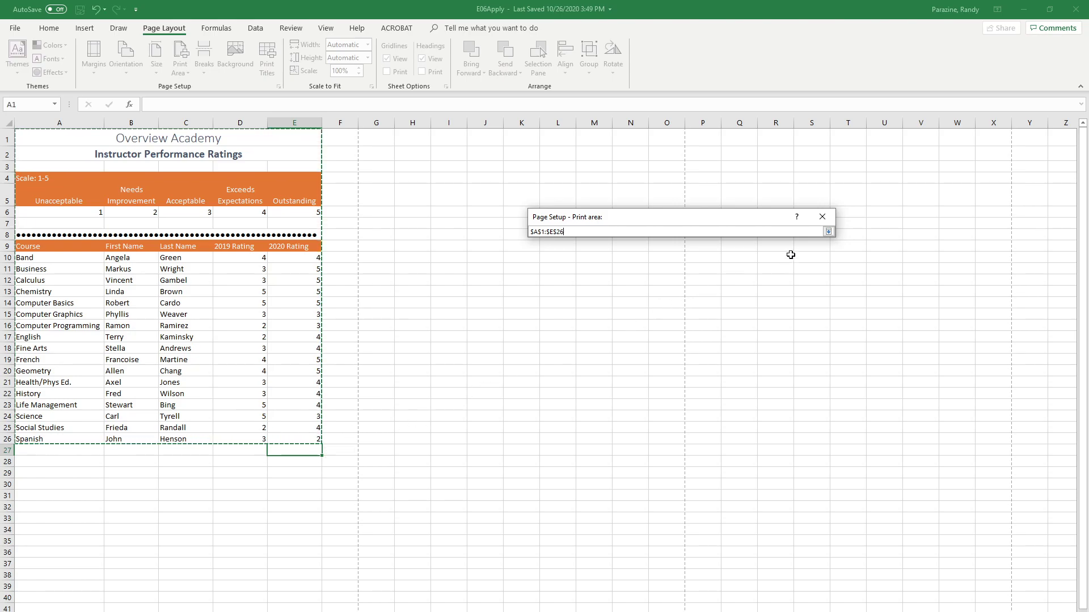
click(828, 232)
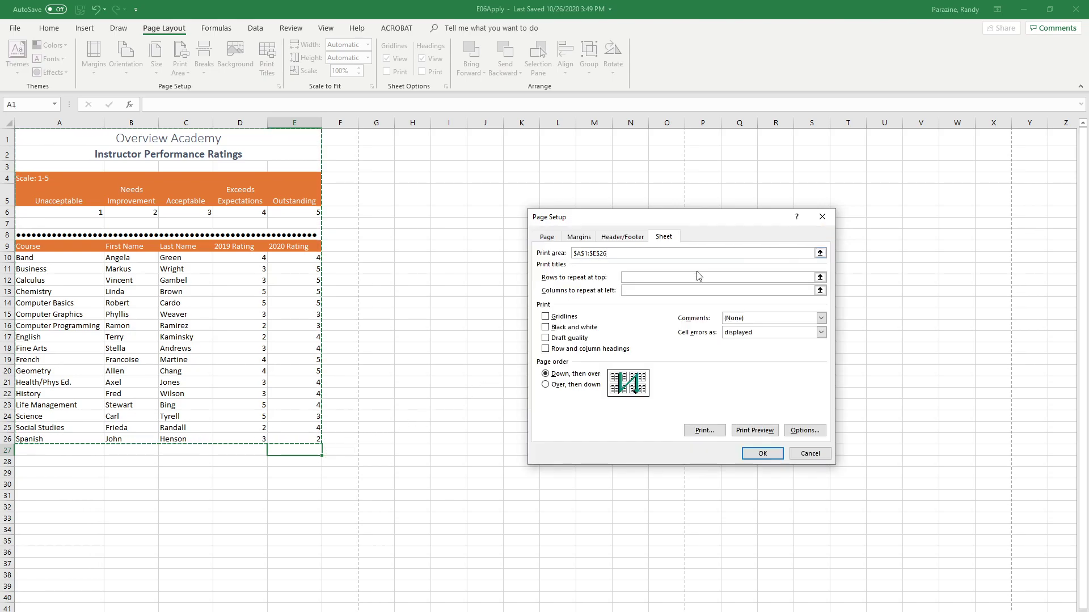
click(746, 456)
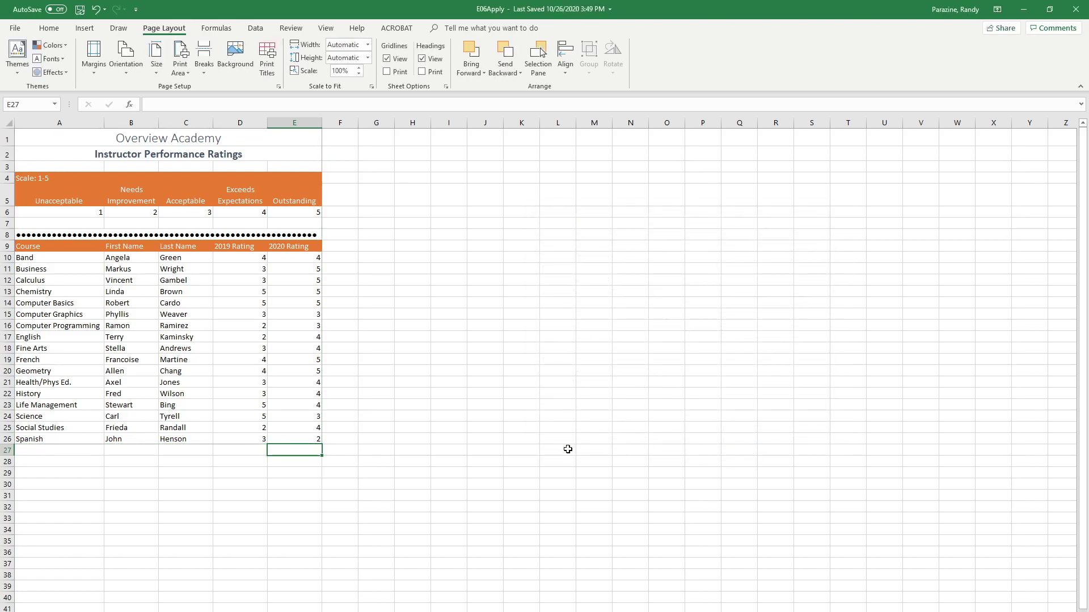
Reopen Page Setup to confirm the print area reads A1:E26
click(278, 86)
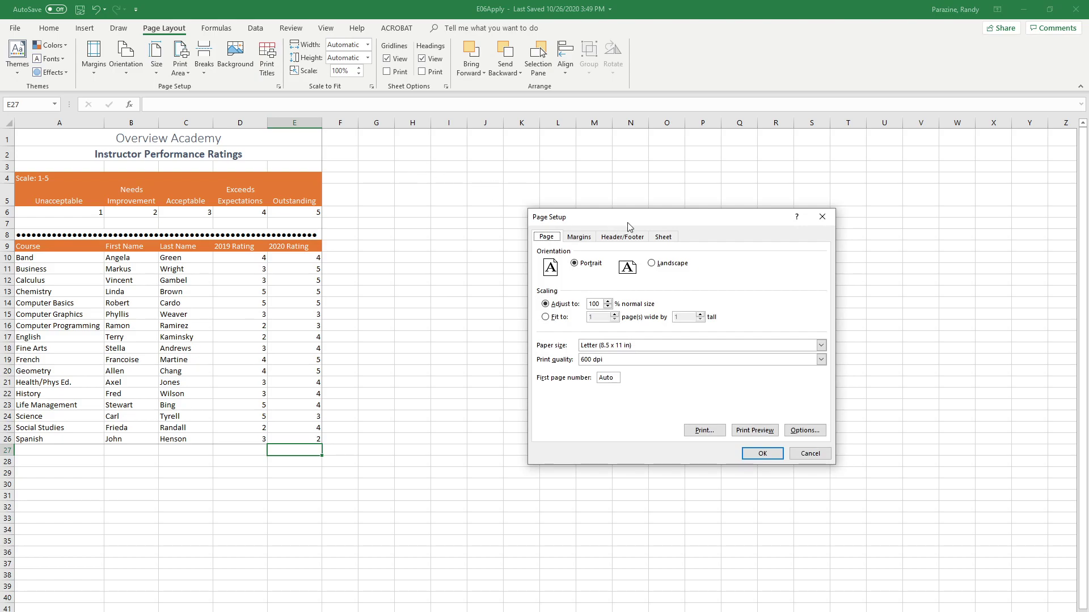
click(663, 238)
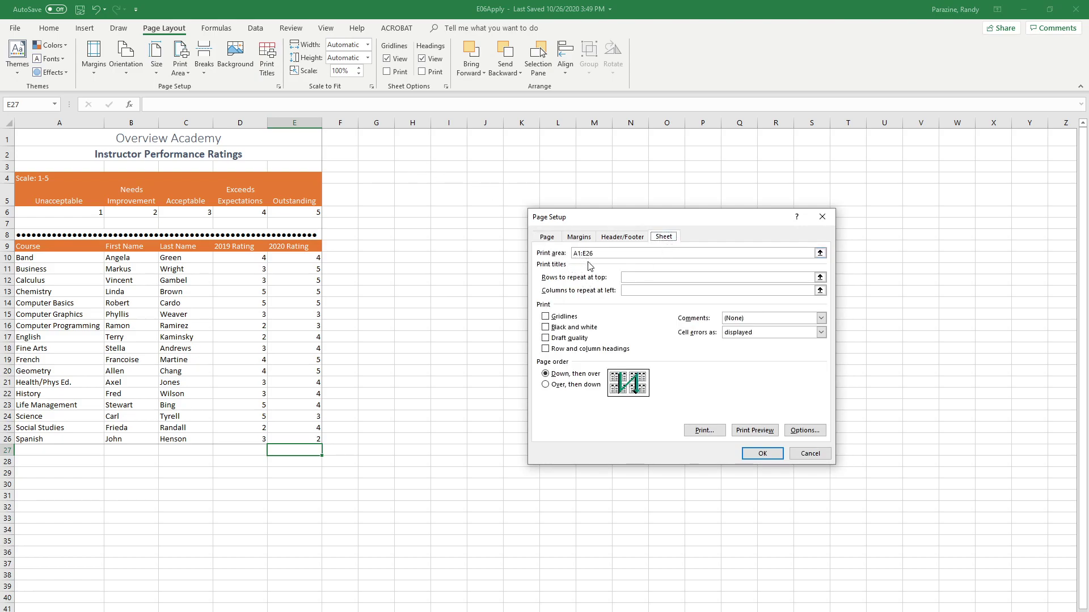
click(756, 456)
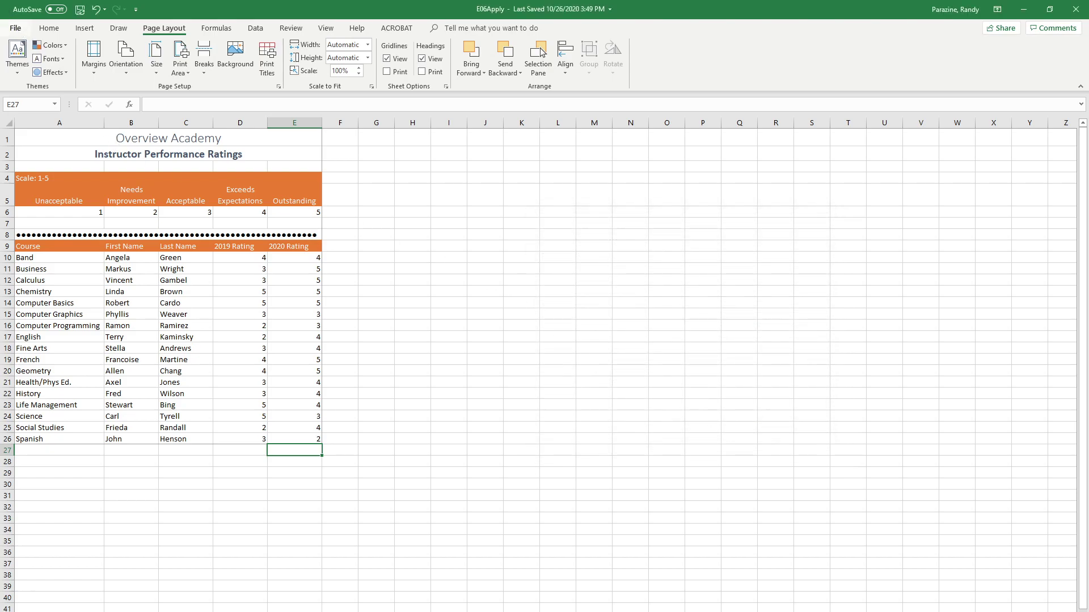
Show the File > Print preview of the ratings table
click(15, 28)
click(43, 229)
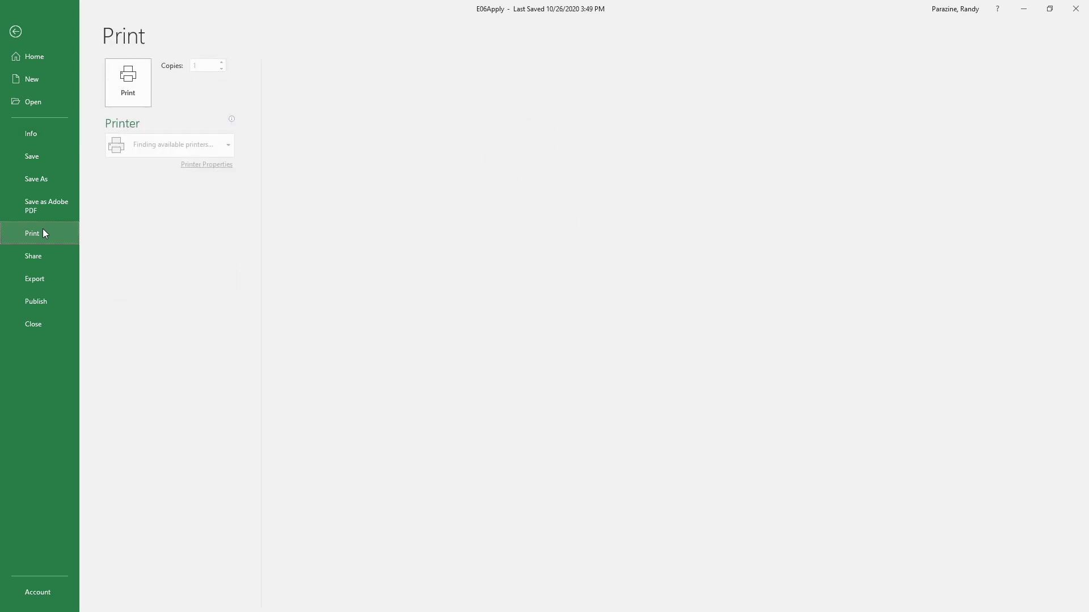